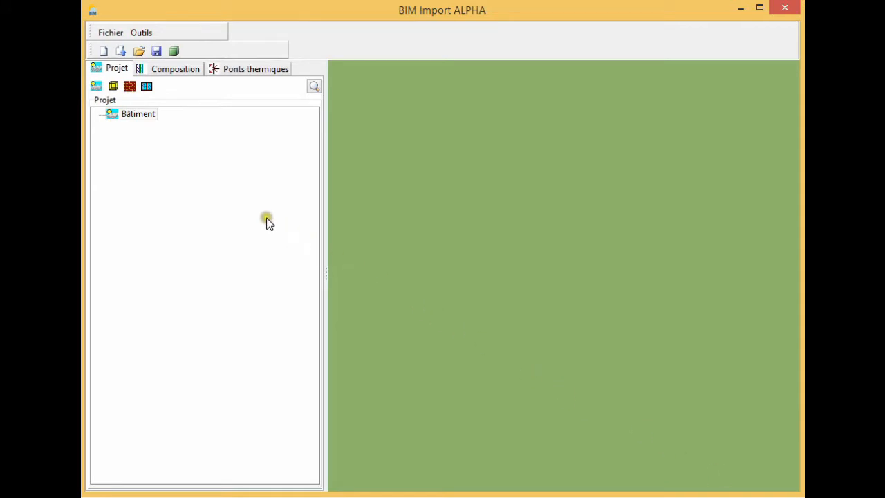
- Import the gbXML file Projet_Egis.xml from the Bureau folder
left_click(119, 52)
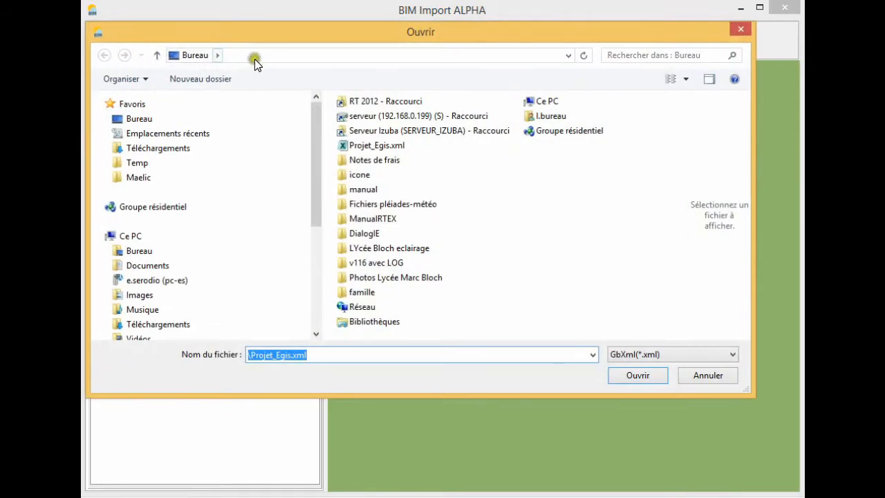
left_click(393, 147)
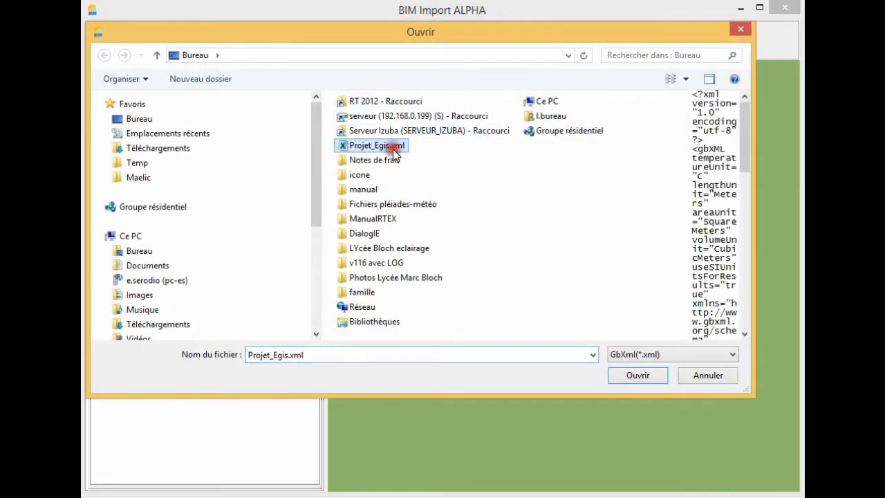
left_click(638, 378)
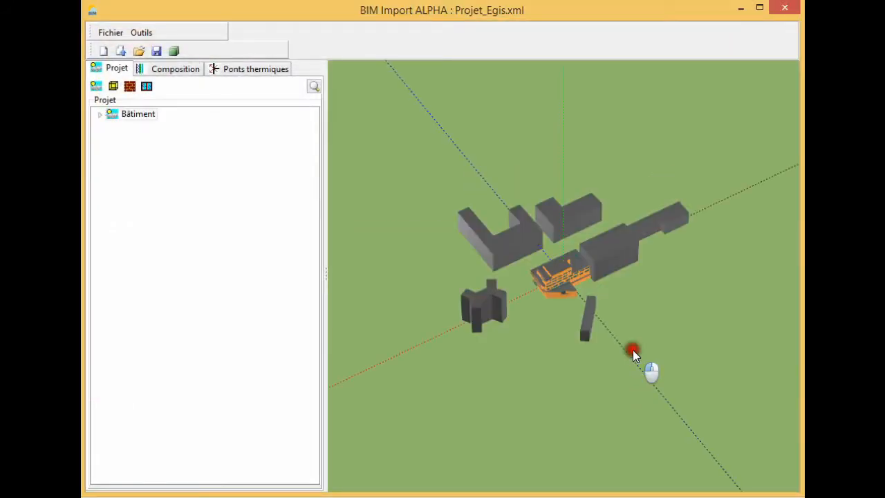
- Make the surrounding shade buildings semi-transparent in the display options, and close those options
mouse_move(632, 350)
left_mouse_down()
mouse_move(584, 282)
mouse_move(569, 105)
mouse_move(577, 95)
mouse_move(748, 196)
mouse_move(788, 207)
mouse_move(798, 240)
mouse_move(611, 304)
left_mouse_up()
scroll(526, 341, "up", 6)
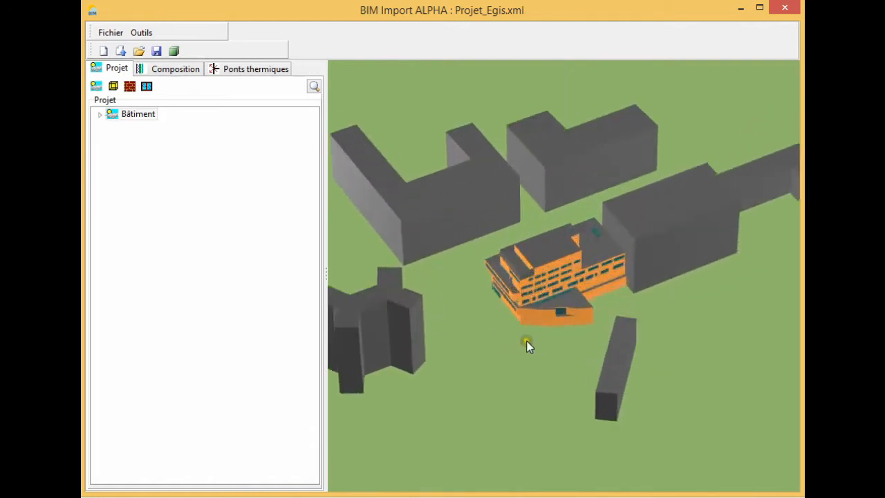
left_click_drag(503, 359, 779, 329)
scroll(580, 349, "up", 5)
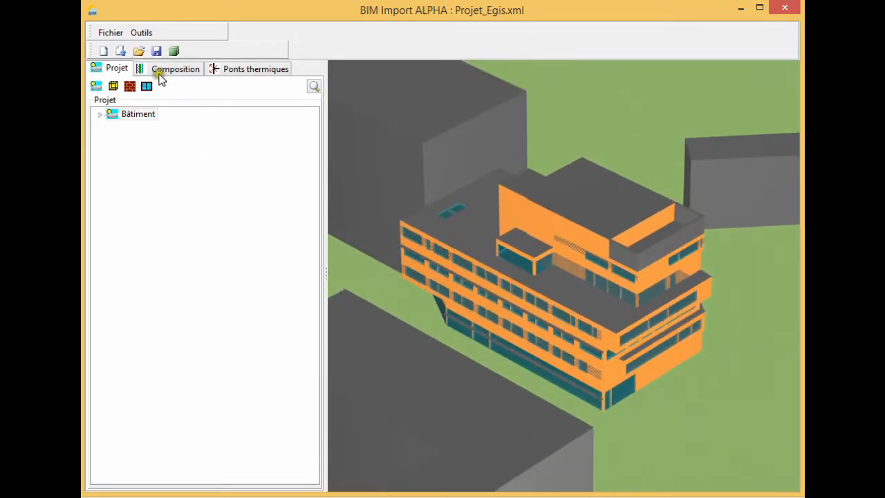
left_click(174, 51)
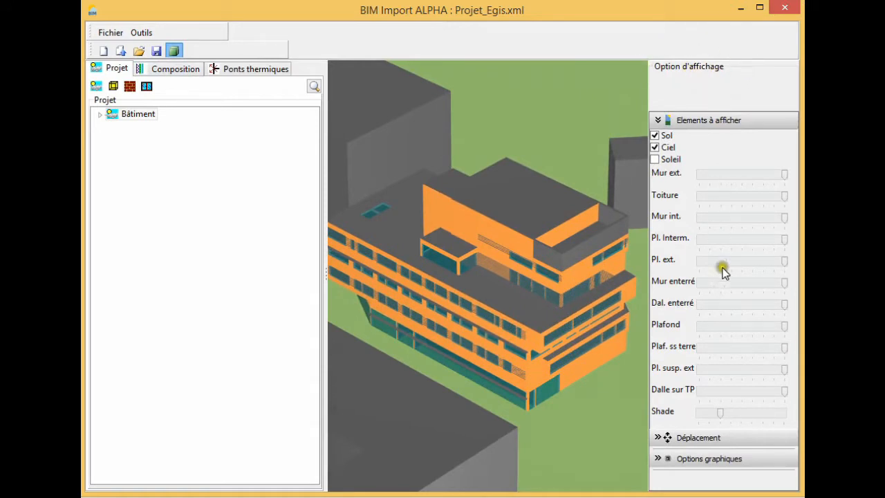
mouse_move(720, 413)
left_mouse_down()
mouse_move(731, 412)
mouse_move(720, 415)
left_mouse_up()
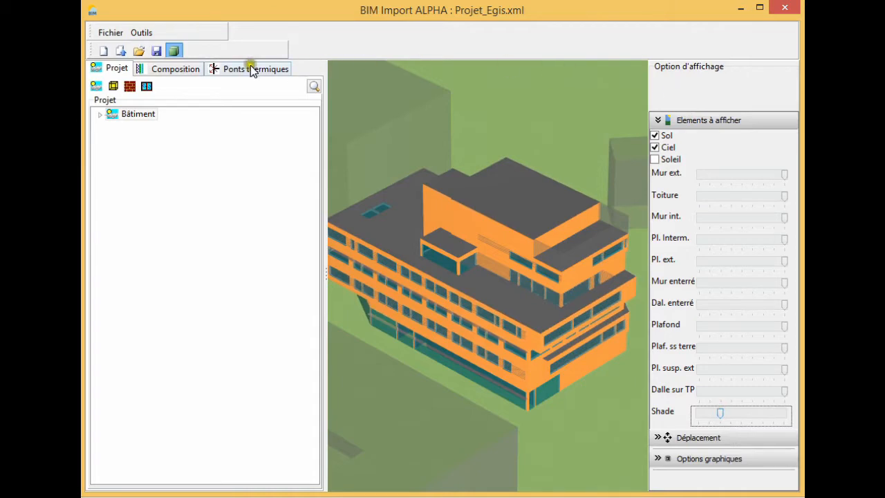
left_click(173, 51)
- Expand Bâtiment and its Bureaux zone, and select Mur extérieur 10/7 to locate it in the 3D model
scroll(505, 372, "down", 2)
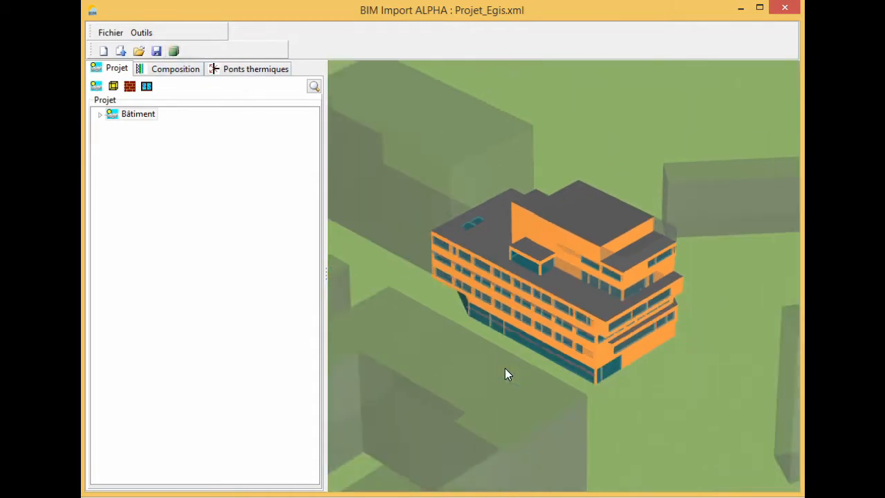
scroll(505, 371, "down", 3)
left_click_drag(506, 371, 526, 365)
scroll(527, 365, "up", 3)
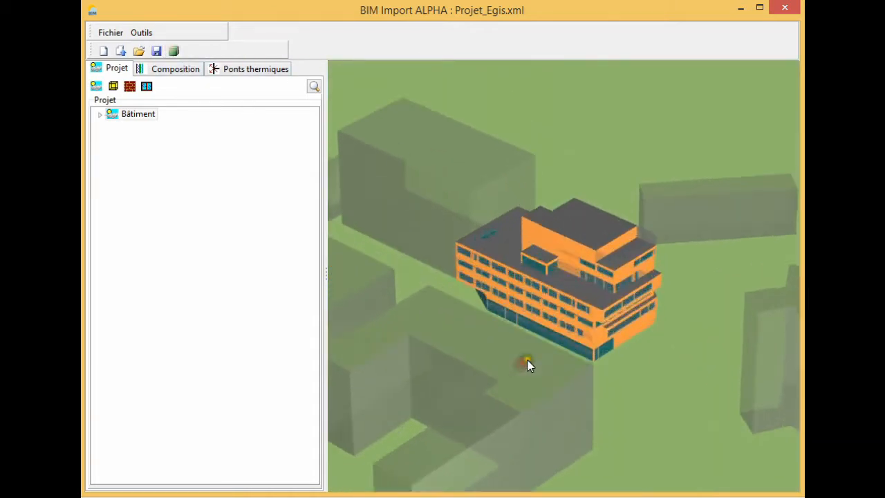
scroll(527, 365, "up", 2)
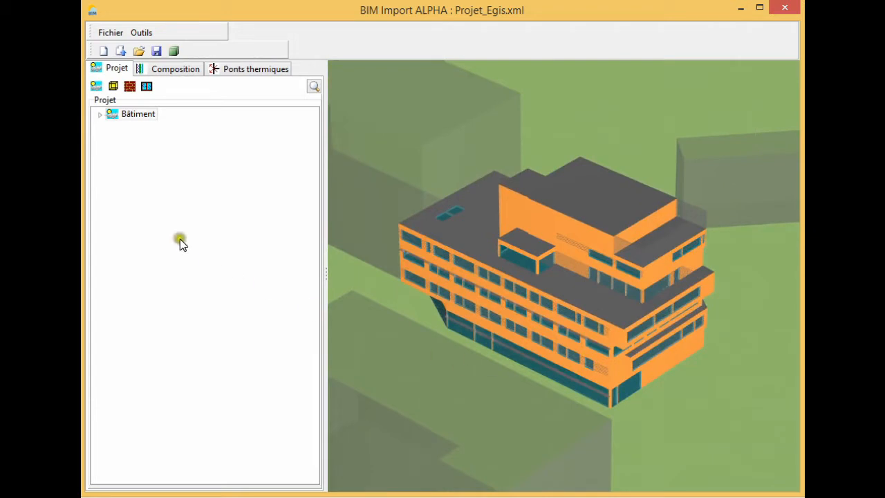
left_click(99, 115)
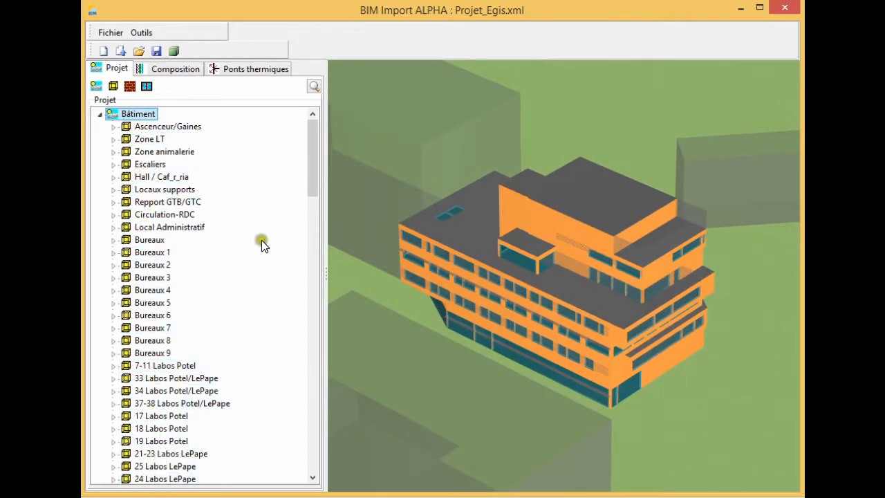
mouse_move(308, 184)
left_mouse_down()
mouse_move(315, 270)
mouse_move(304, 430)
mouse_move(318, 181)
left_mouse_up()
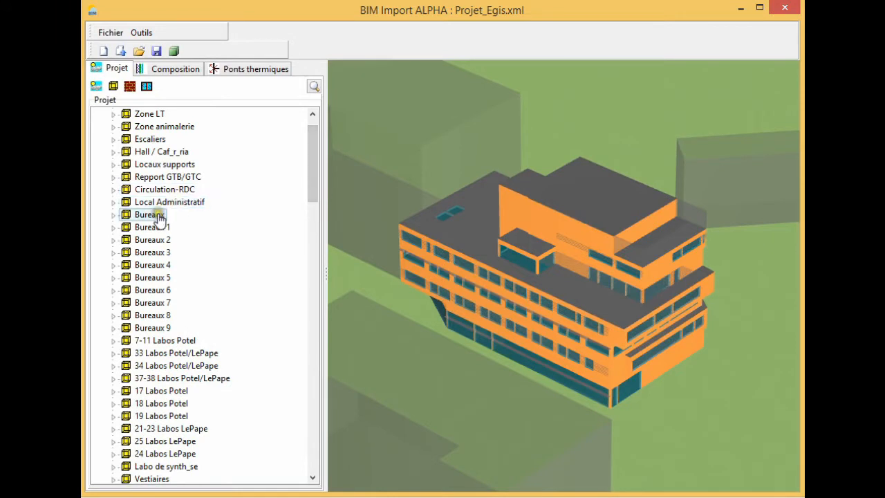
left_click(133, 215)
left_click(113, 215)
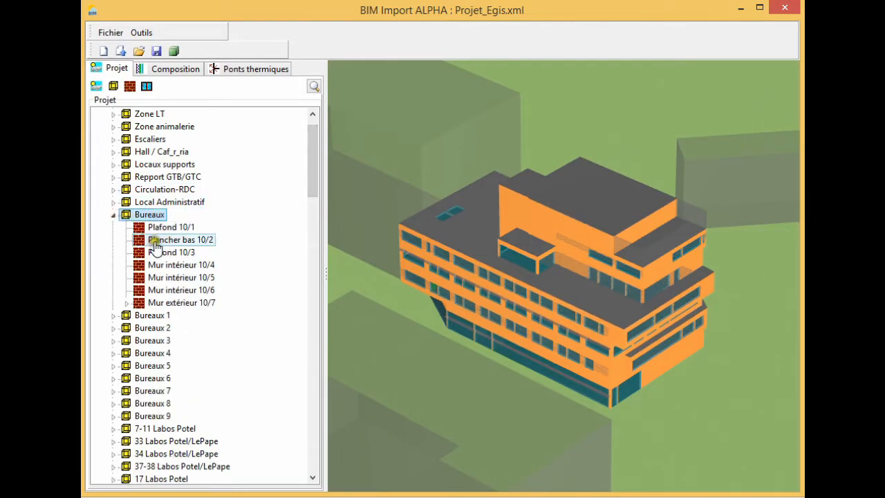
left_click(162, 306)
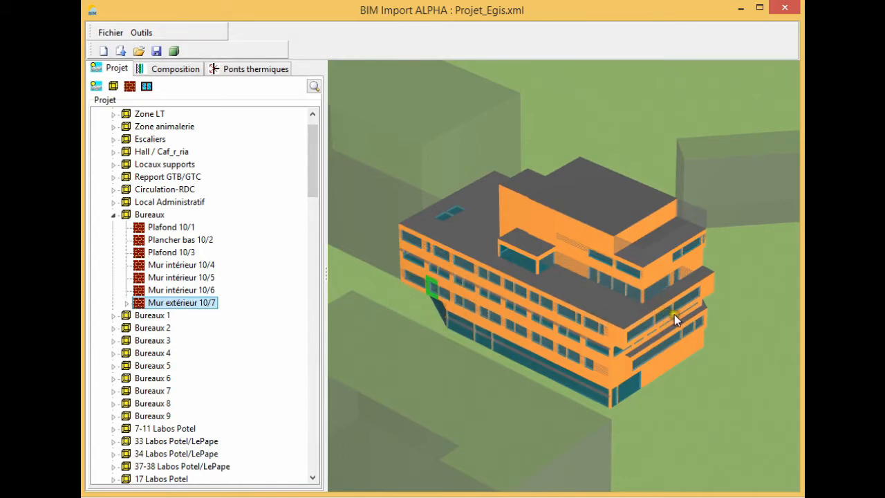
- Pick the long low exterior wall beside the projecting wing in the 3D model to find its zone in the project tree
left_click_drag(675, 316, 181, 364)
left_click_drag(664, 321, 469, 398)
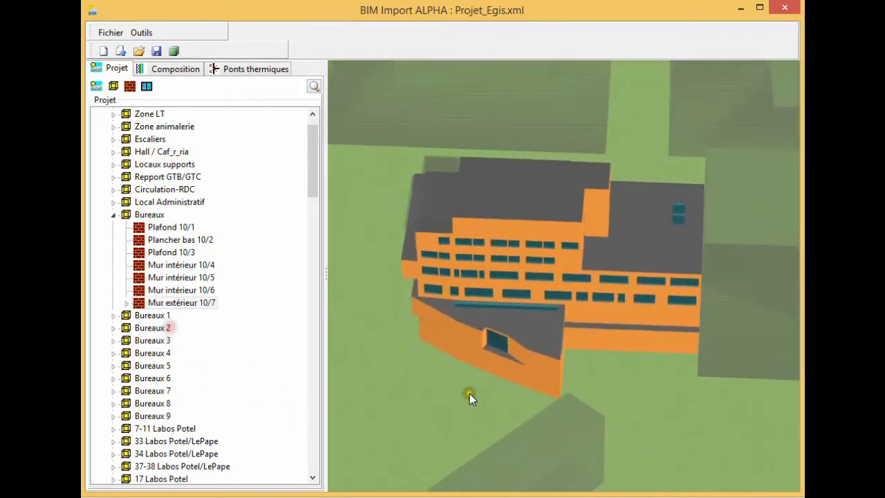
left_click(610, 340)
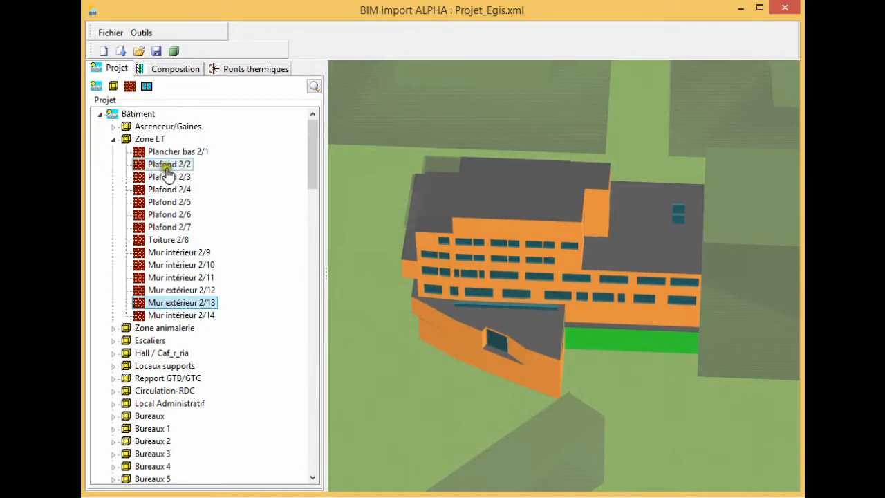
left_click_drag(631, 353, 419, 352)
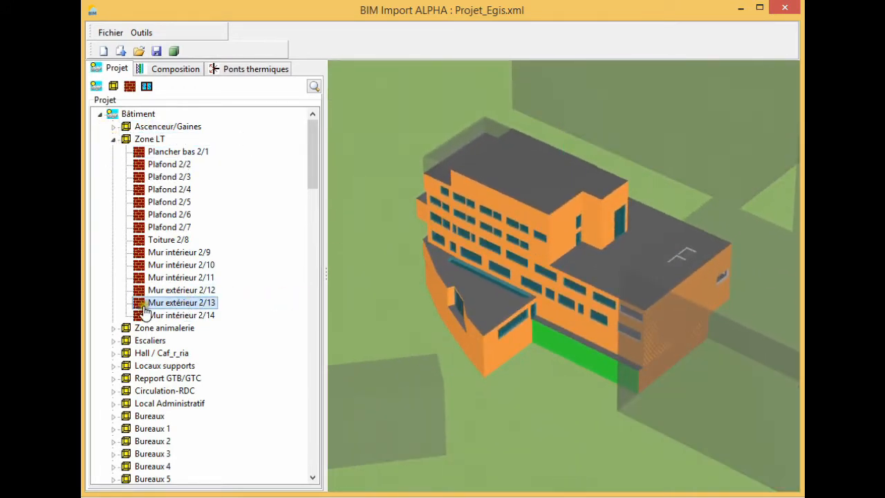
- Define Zone LT as an unheated space and collapse its list of walls
right_click(150, 139)
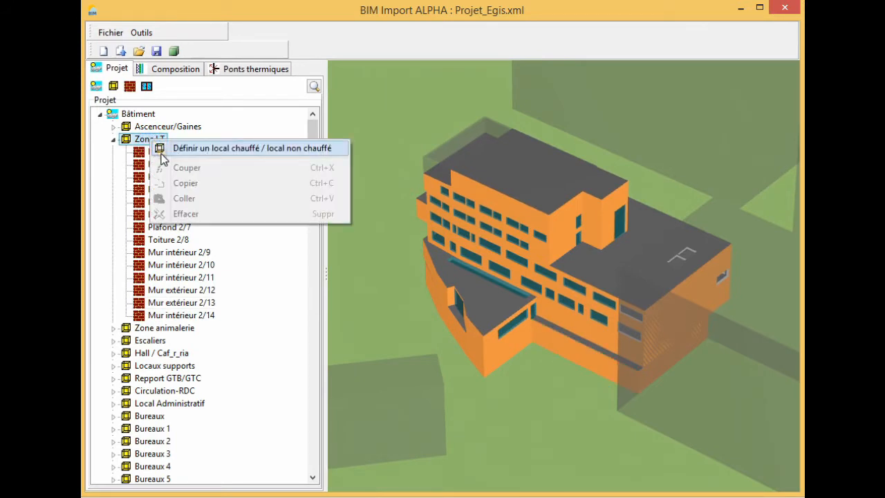
left_click(338, 152)
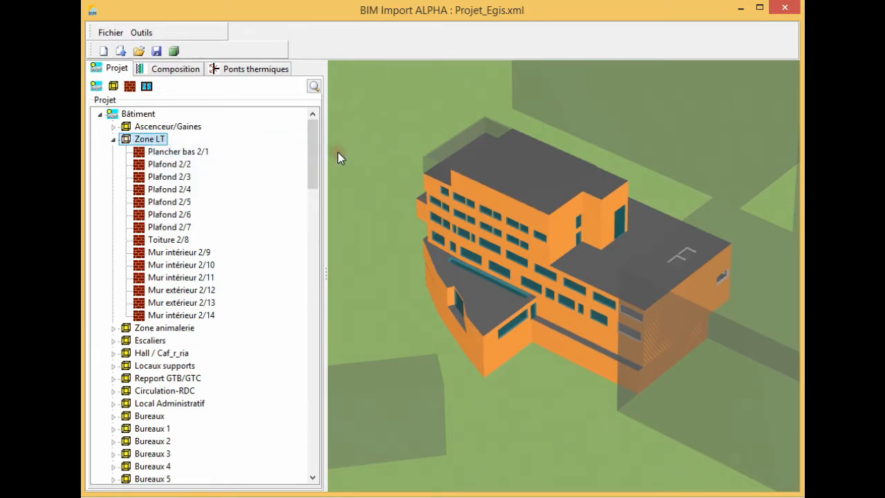
left_click(114, 139)
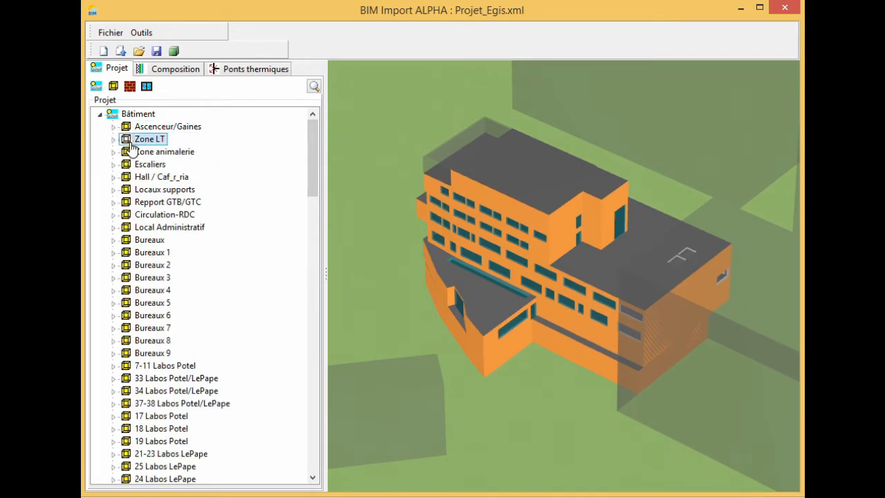
- Show the compositions used by the vertical walls and examine their gbXML and Pleiades names alongside the building
left_click(173, 68)
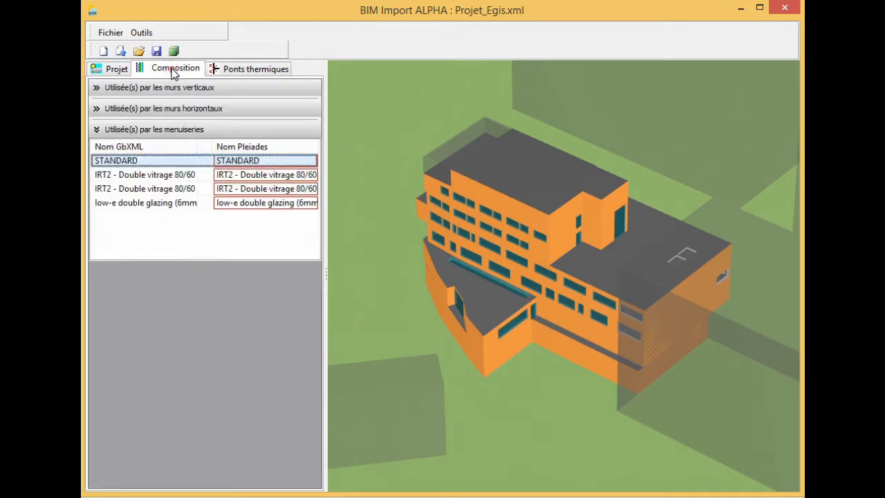
left_click(155, 88)
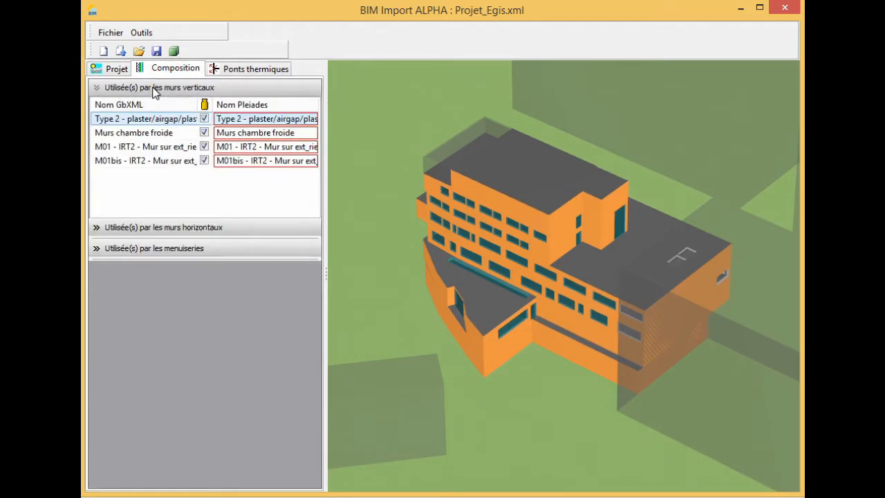
mouse_move(144, 123)
left_click(235, 178)
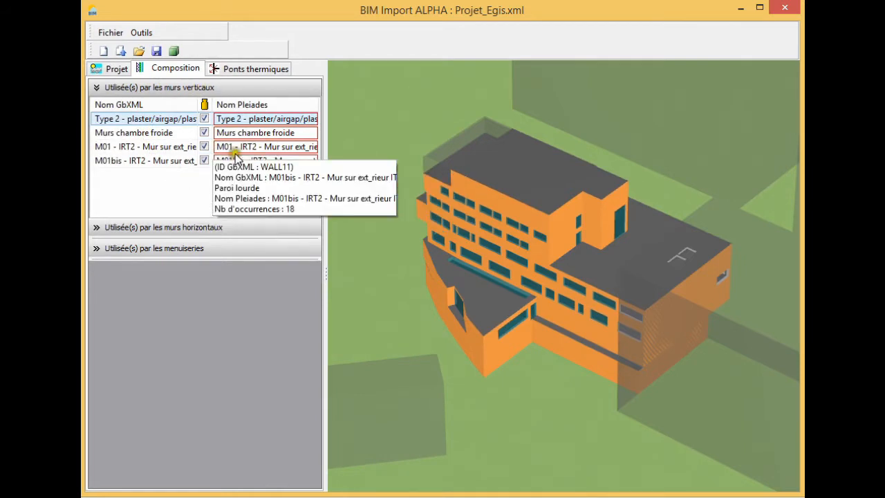
left_click(249, 187)
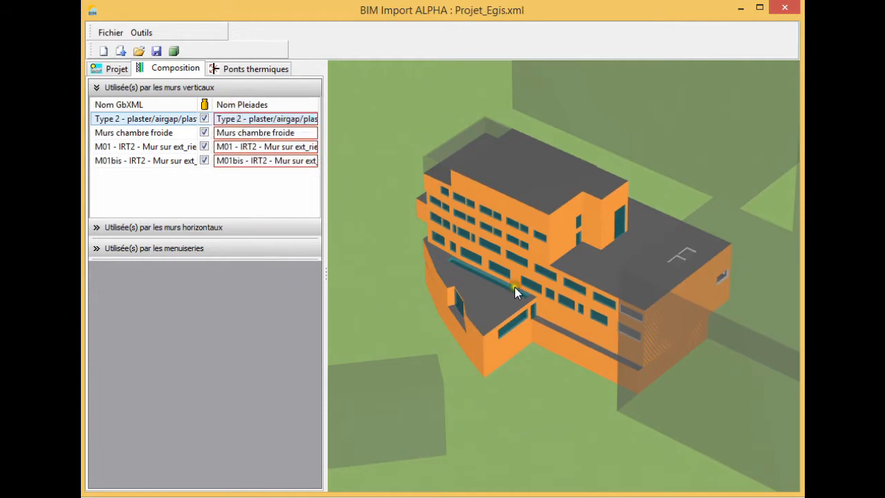
right_click_drag(515, 287, 798, 351)
right_click_drag(390, 350, 781, 328)
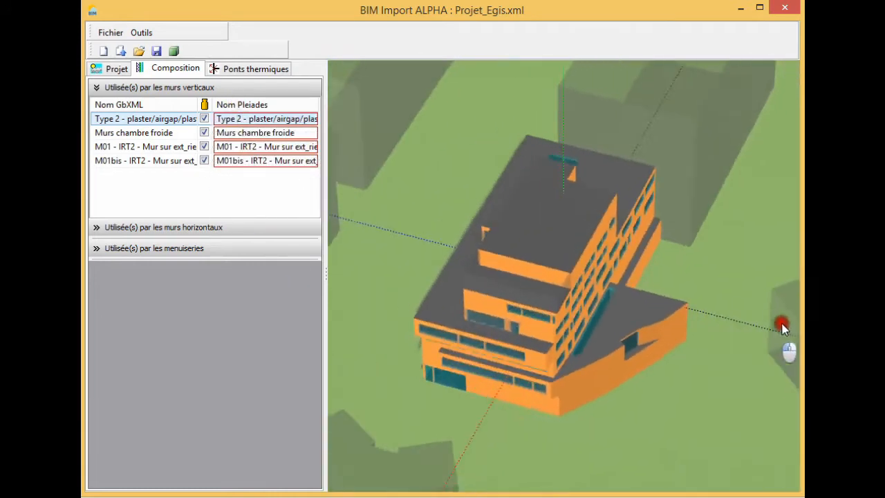
right_click_drag(339, 372, 716, 280)
left_click(318, 249)
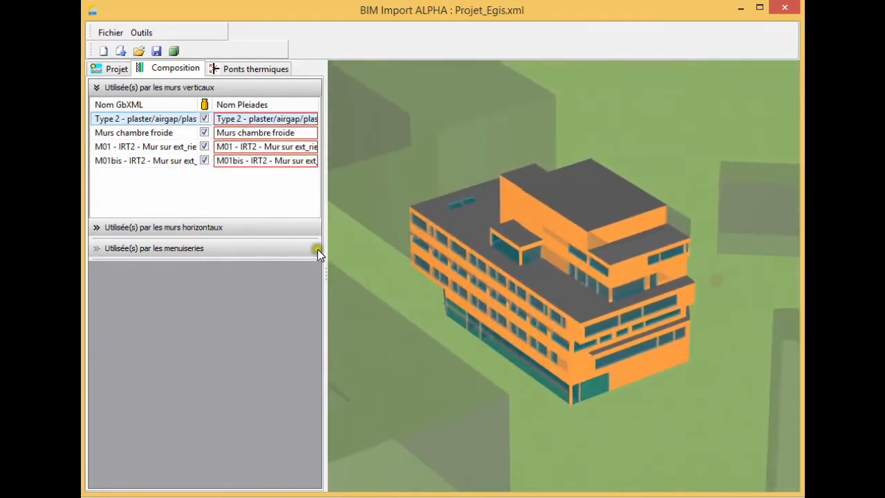
left_click(103, 127)
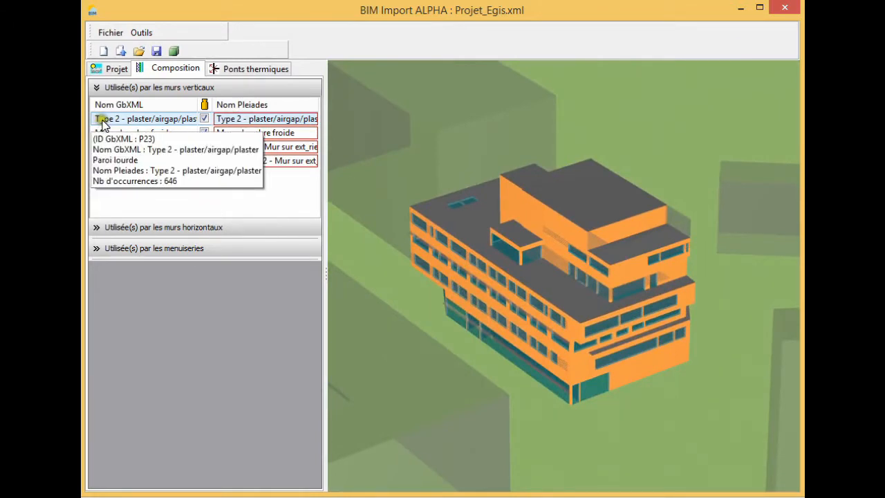
- Assign Cloison légère from the Pleiades library's Murs folder to the Type 2 - plaster/airgap/plaster composition and clear its heavy-wall flag
left_click(237, 121)
right_click(238, 121)
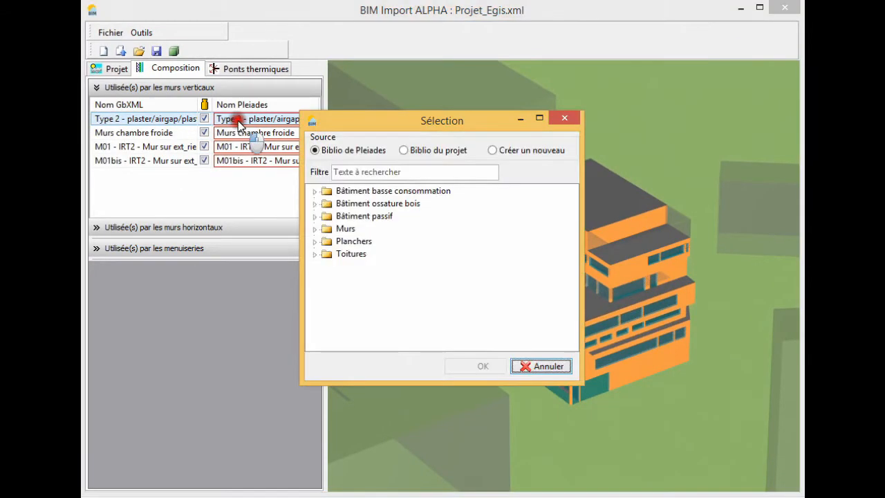
left_click(314, 229)
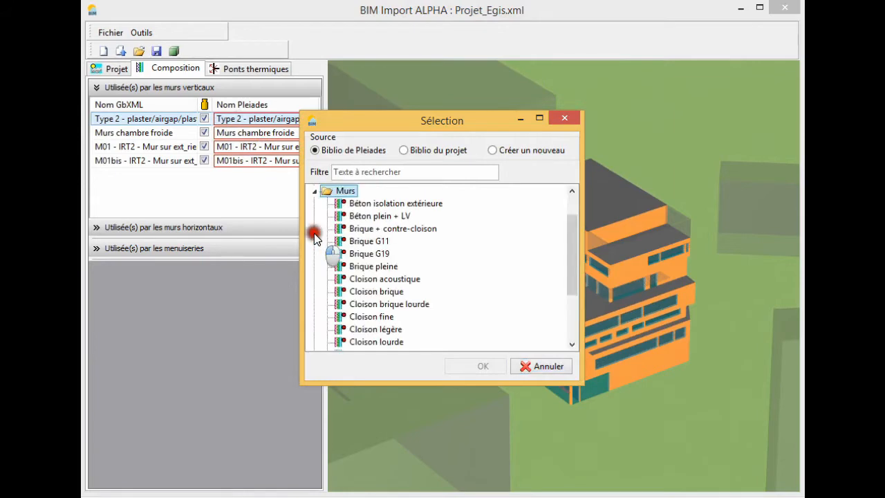
left_click(382, 331)
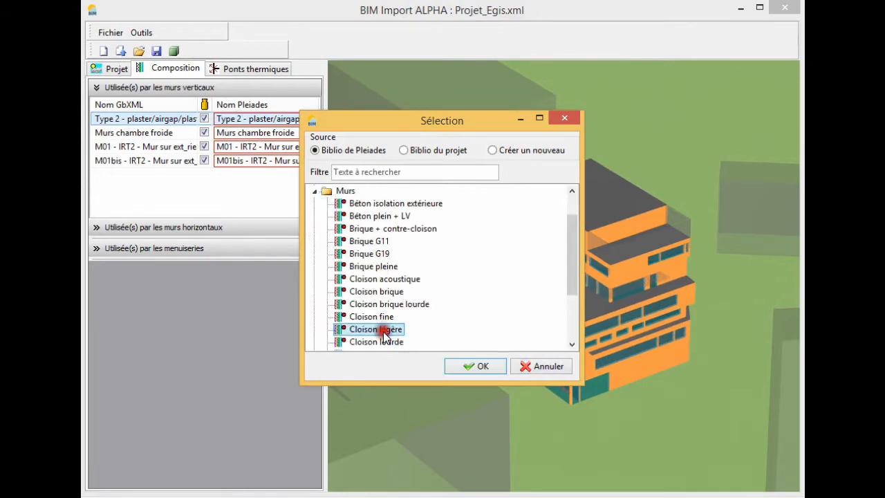
left_click(468, 367)
mouse_move(290, 118)
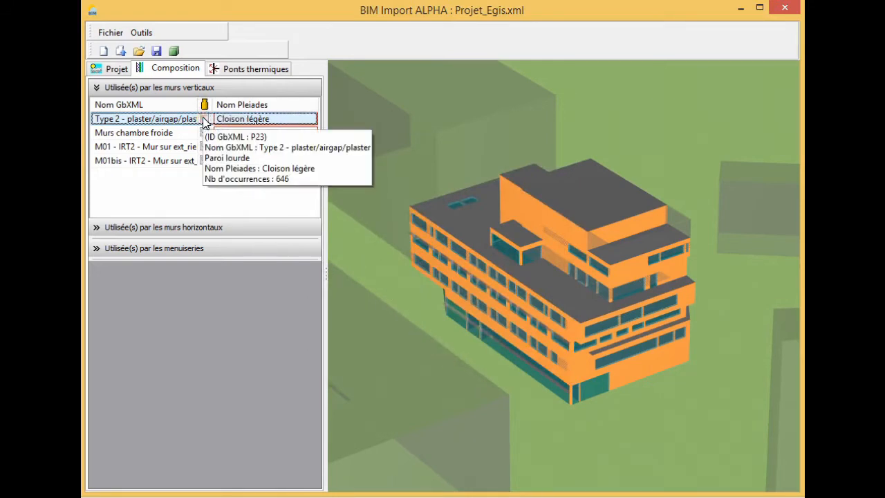
- Highlight in the 3D model the walls that use the M01 - IRT2 and M01bis - IRT2 compositions
mouse_move(169, 133)
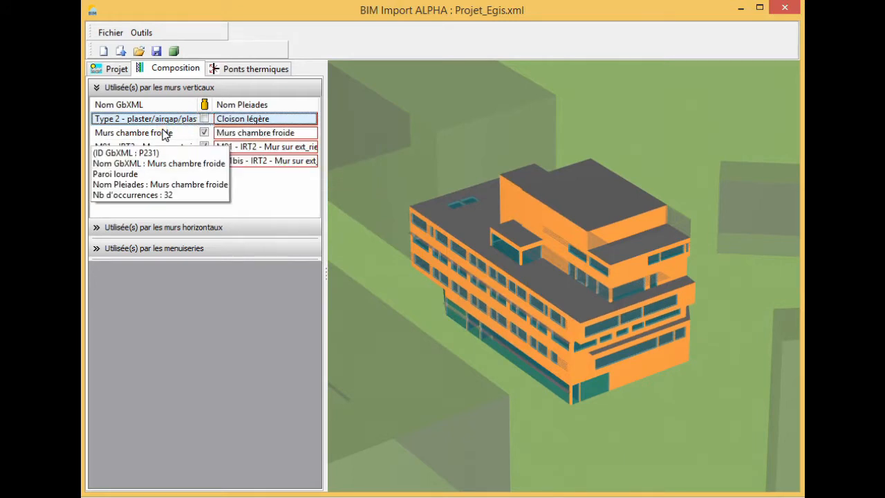
left_click(164, 147)
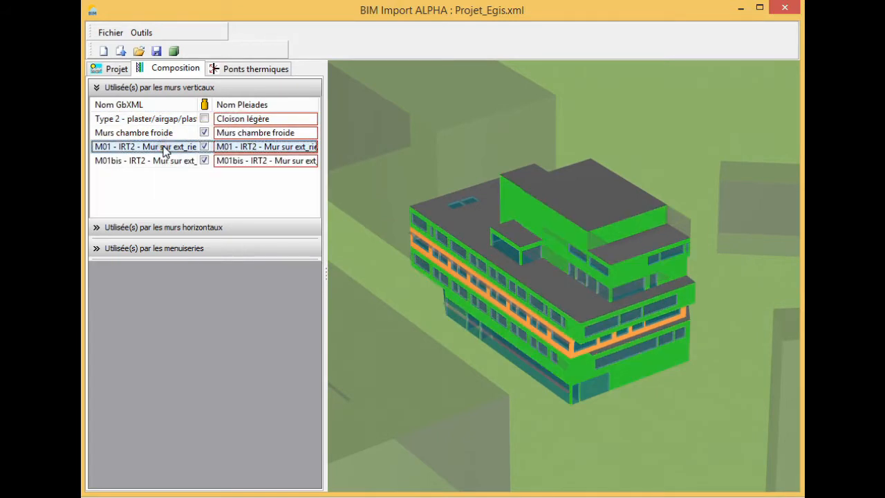
left_click(160, 161)
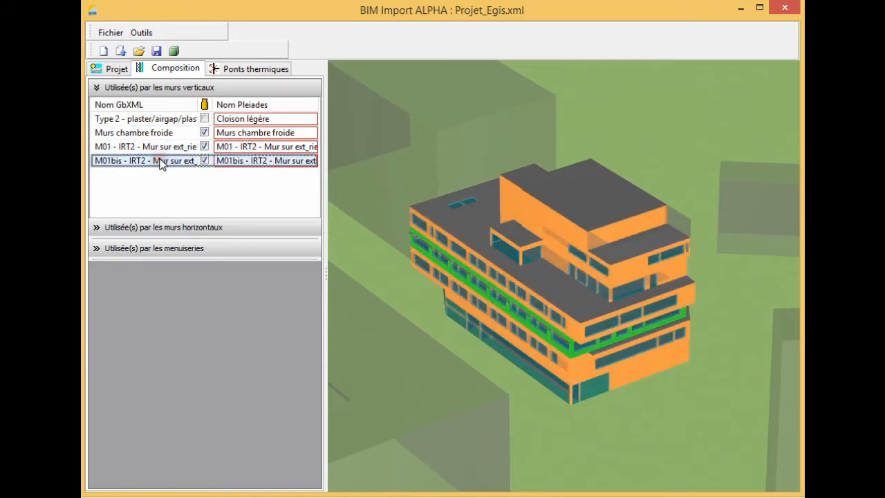
left_click(159, 147)
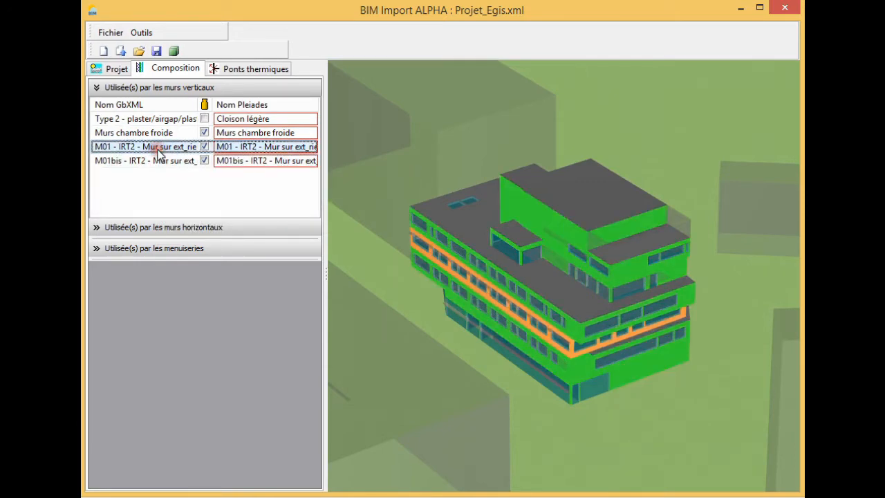
- Assign ITE BBC-Mur maçonnerie courante from the library's Bâtiment basse consommation folder to the M01 - IRT2 wall composition
left_click(224, 148)
left_click(315, 190)
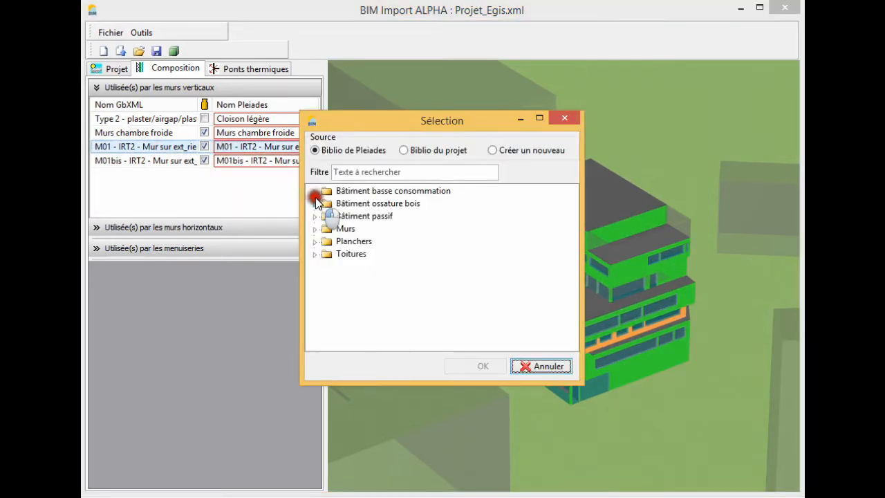
scroll(362, 241, "down", 3)
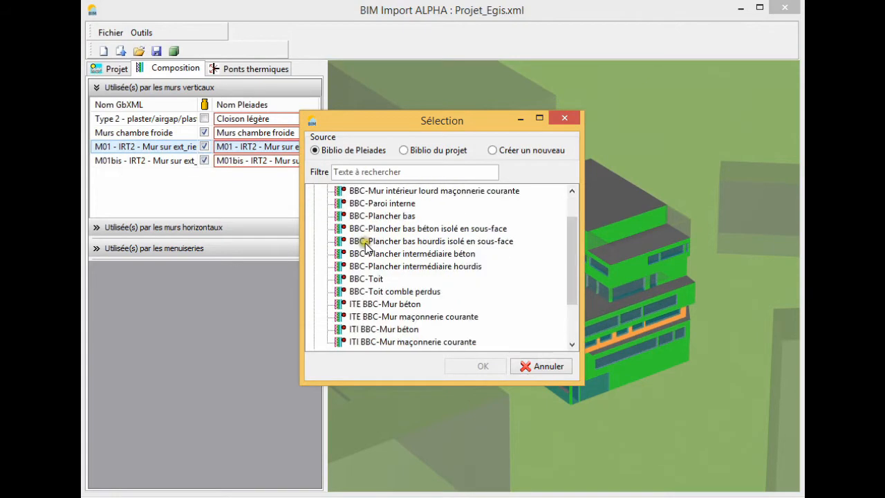
double_click(405, 253)
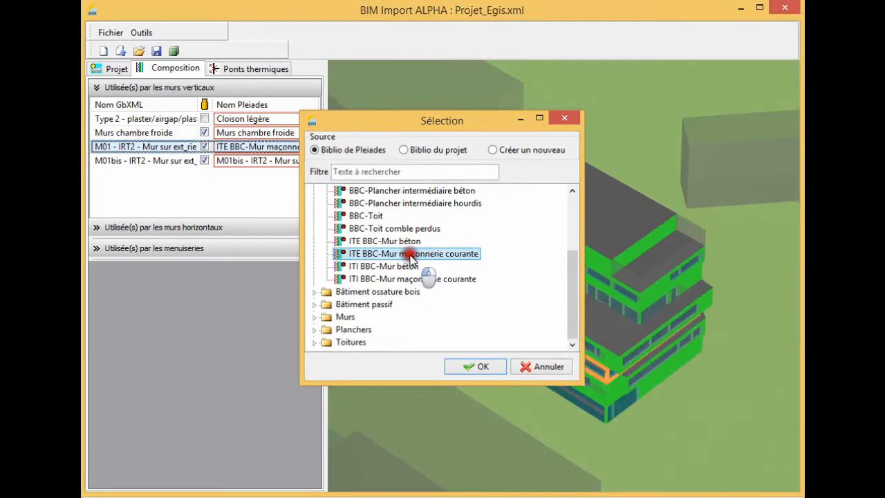
- Assign ITI BBC-Mur béton from the Bâtiment basse consommation folder to the M01bis - IRT2 wall composition
double_click(276, 160)
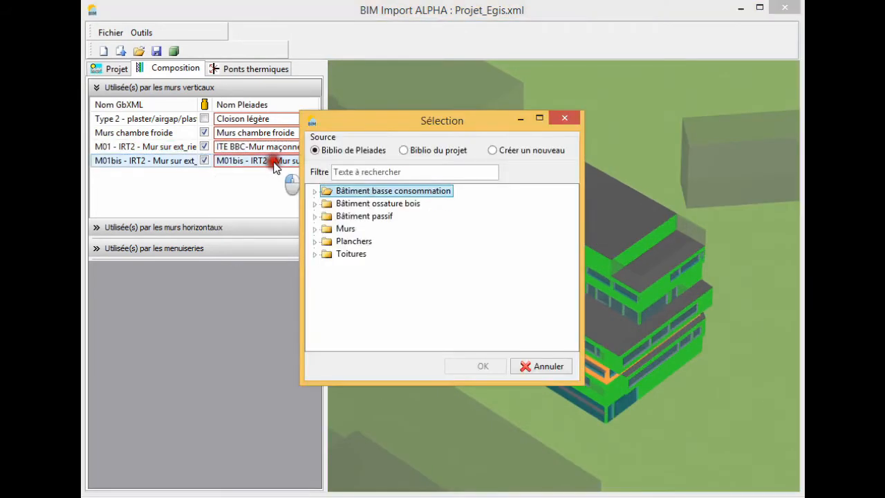
left_click(316, 192)
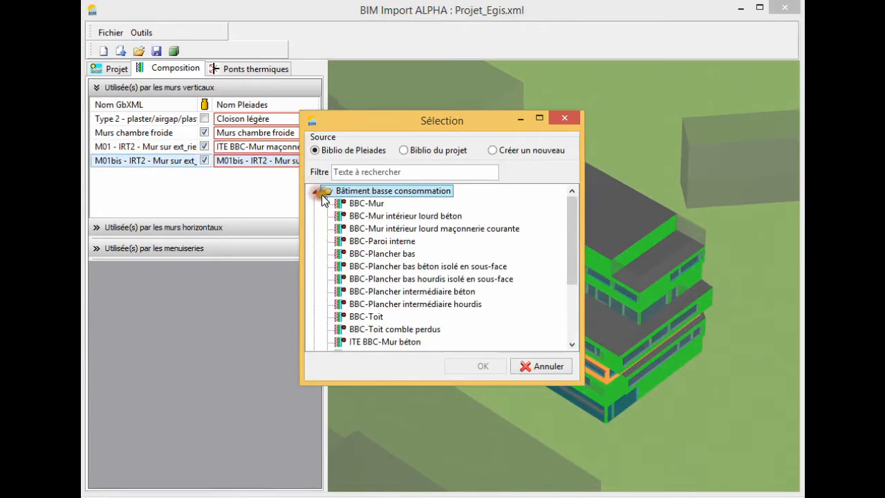
scroll(407, 285, "down", 3)
double_click(407, 267)
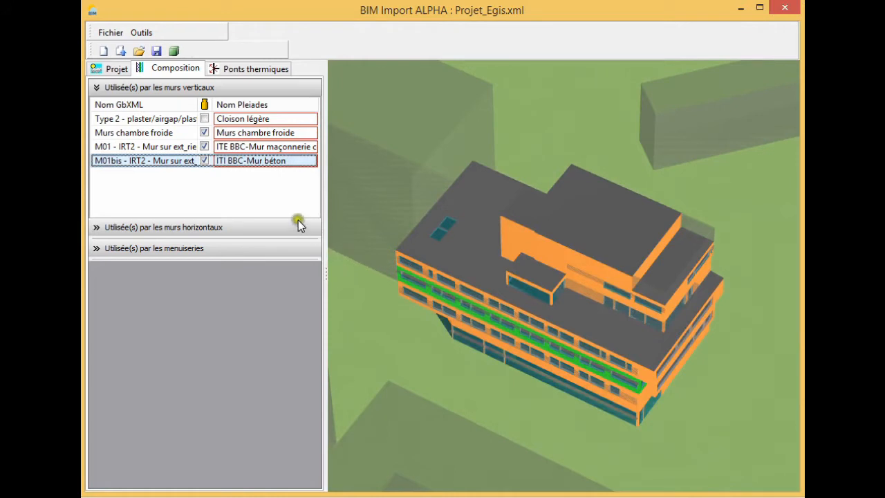
- Show the horizontal-wall compositions, and assign the window Fen bat alu DV A1+A1 4.6.4 to the low-e double glazing joinery composition
left_click(237, 227)
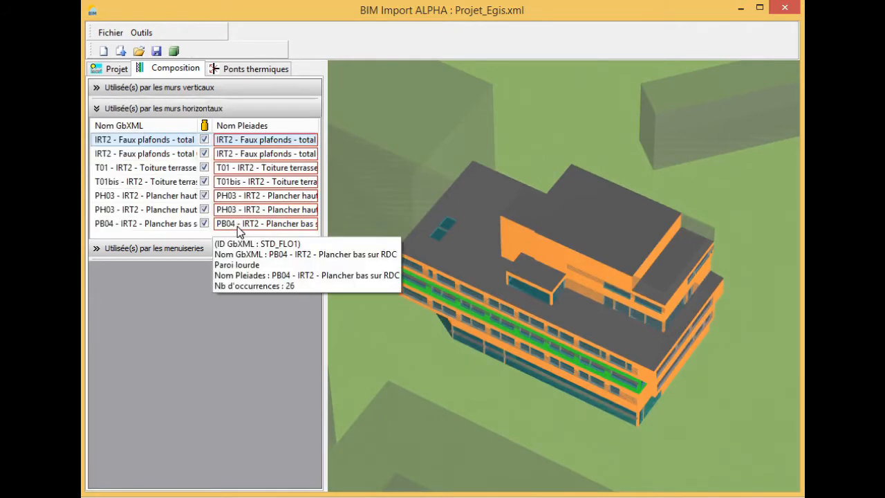
left_click(237, 248)
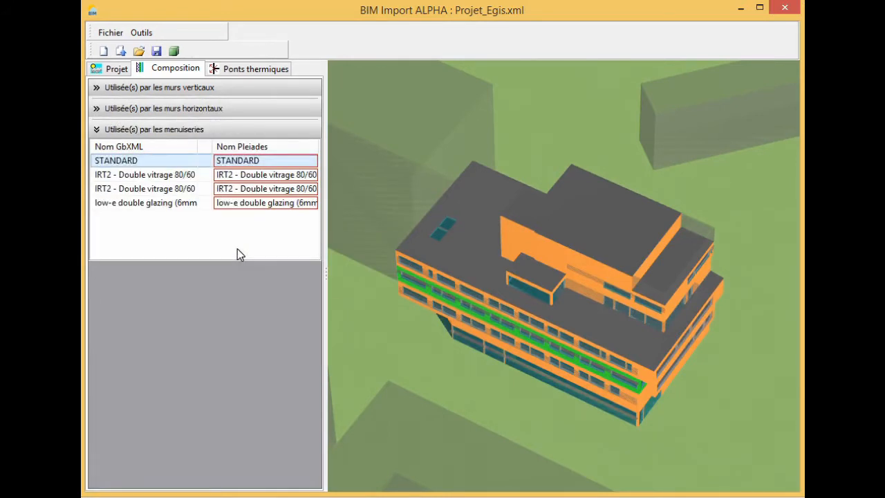
left_click(298, 205)
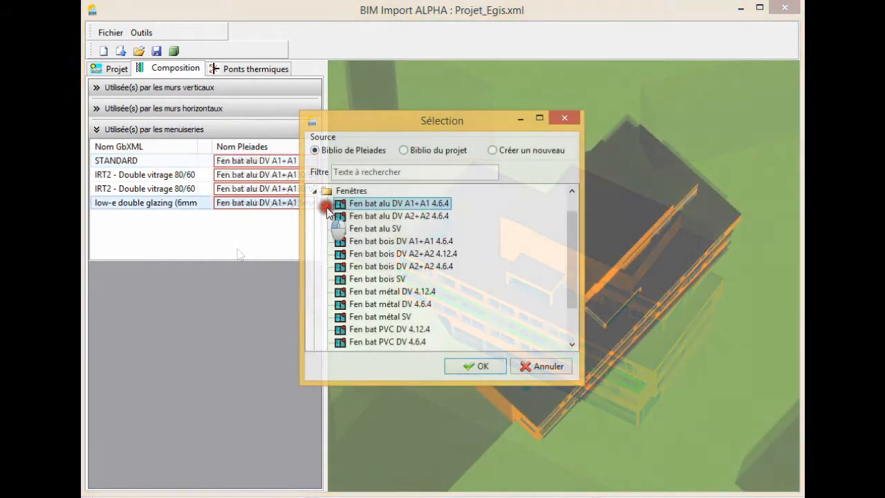
left_click(360, 204)
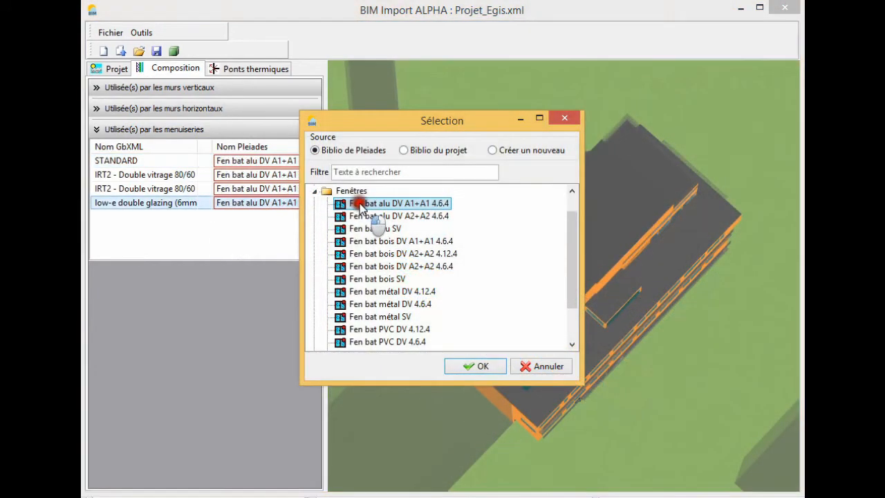
left_click(471, 370)
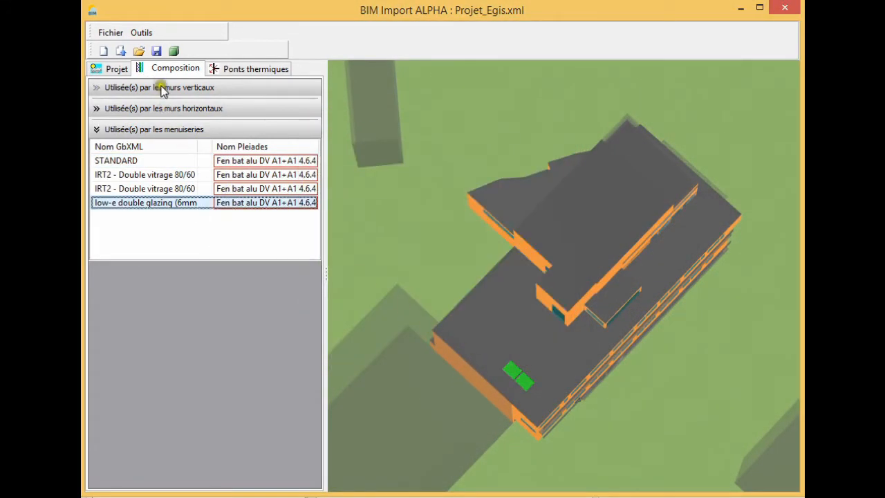
- Show the building's thermal bridges and highlight the first two Plancher bas - Mur ext. types in the 3D model
mouse_move(157, 188)
left_click(269, 72)
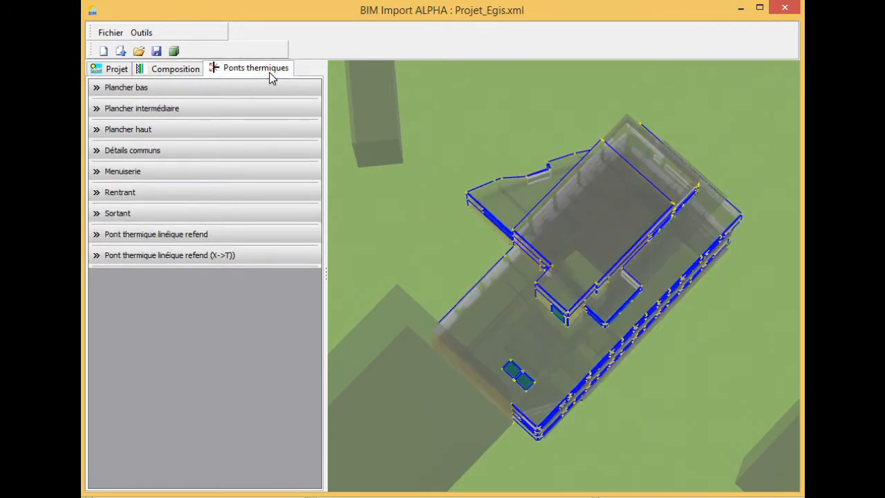
left_click_drag(594, 451, 562, 115)
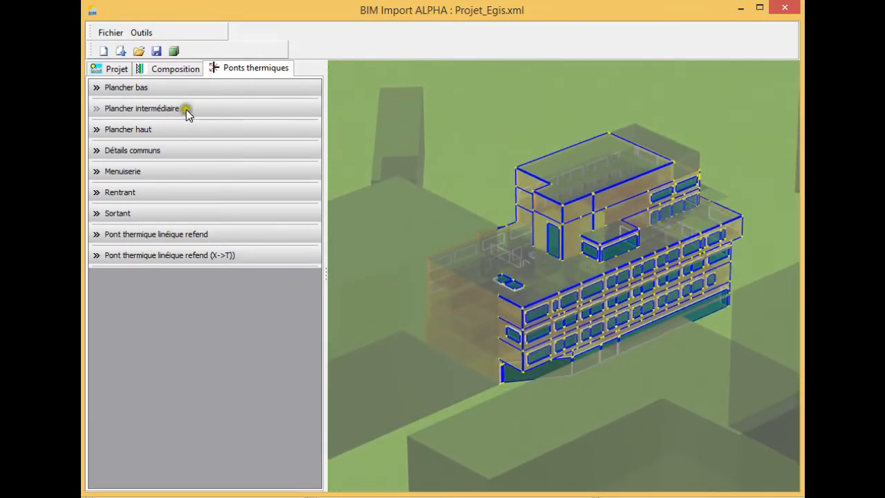
left_click(117, 87)
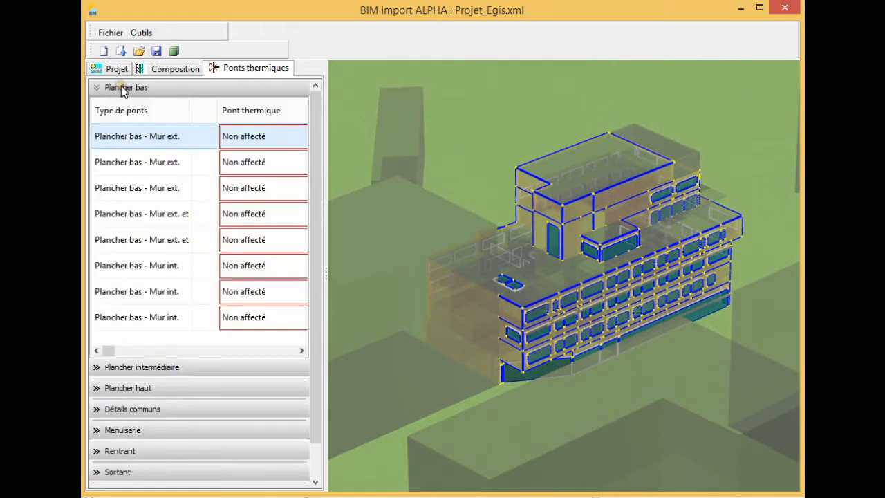
left_click(139, 139)
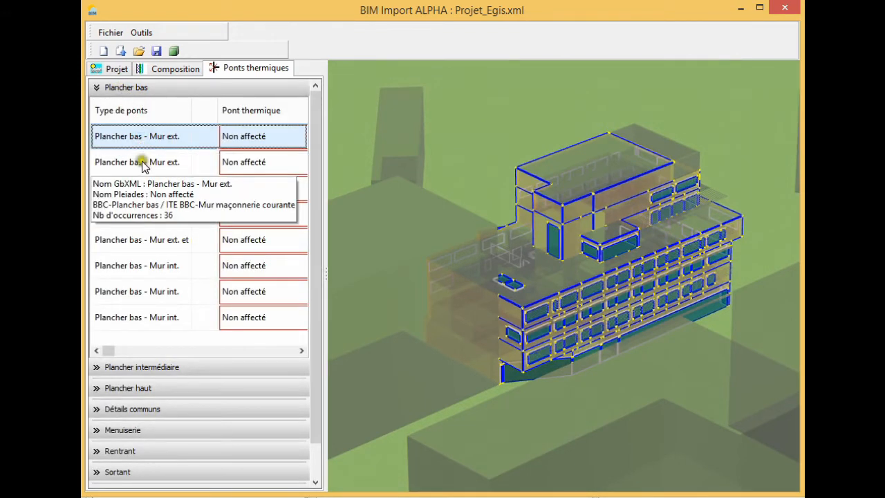
left_click(143, 164)
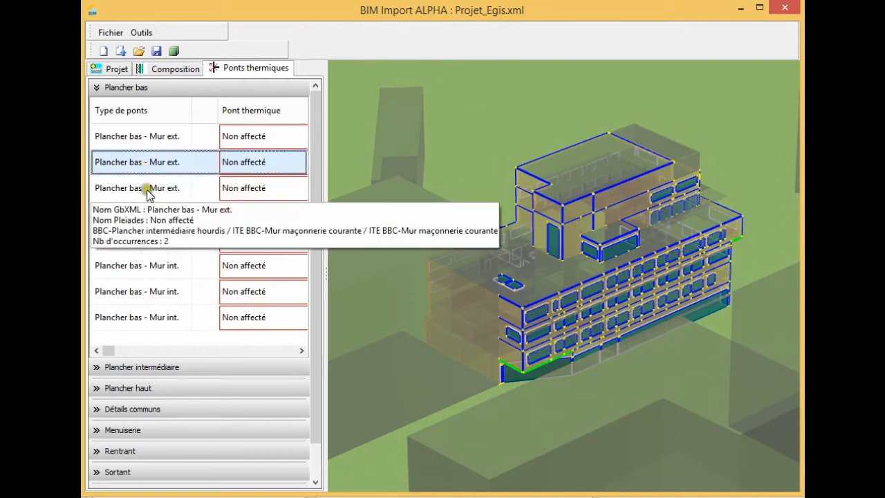
- Highlight the first three Plancher intermédiaire and first two Plancher haut thermal bridge types in the 3D model
left_click(148, 369)
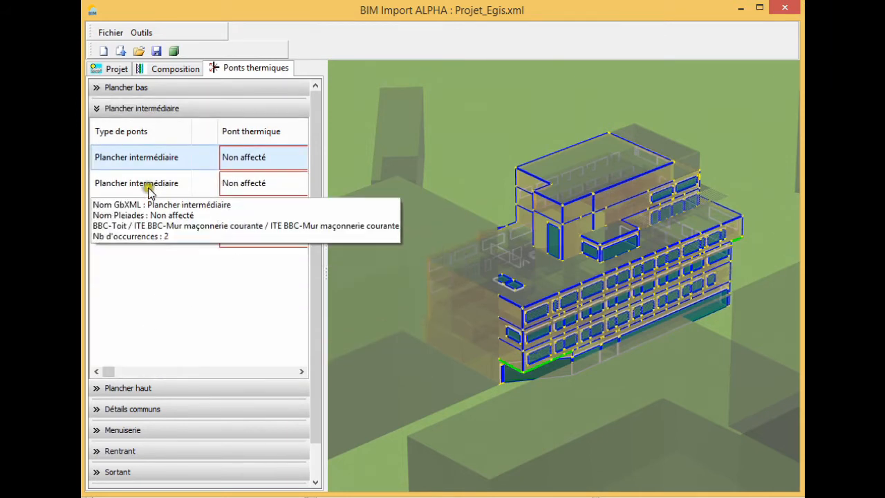
left_click(147, 166)
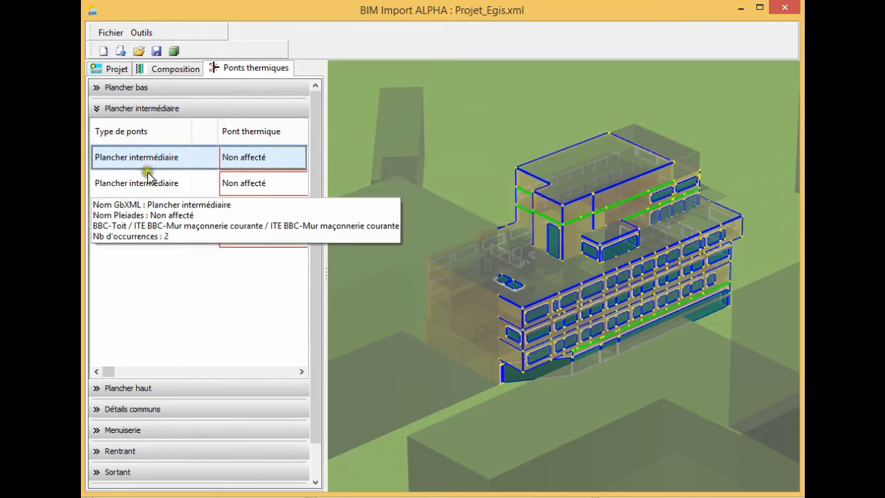
left_click(149, 185)
left_click(147, 208)
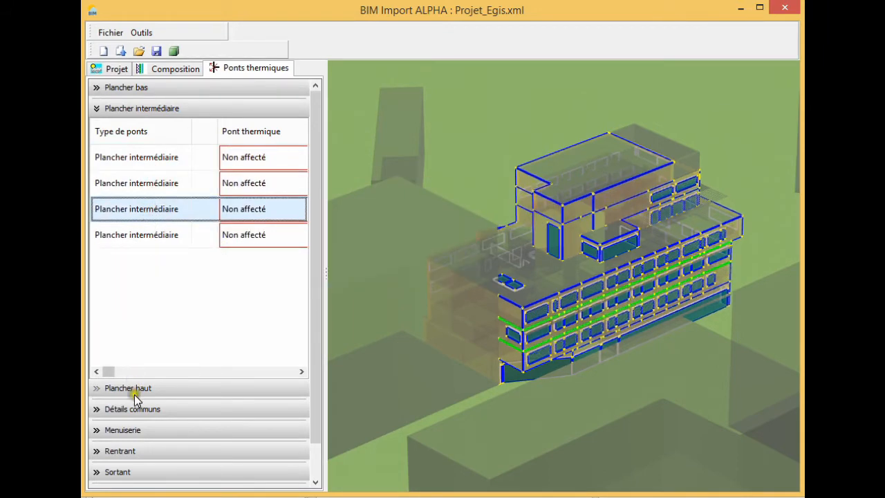
left_click(134, 394)
left_click(131, 184)
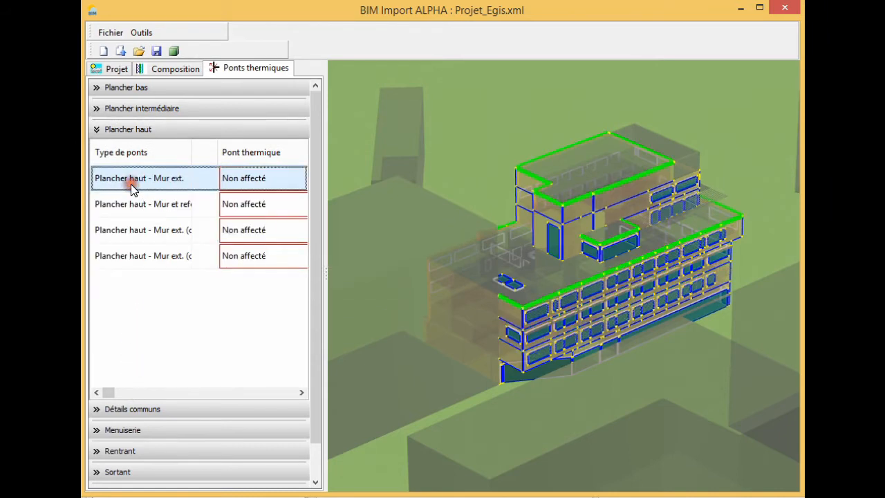
left_click(131, 200)
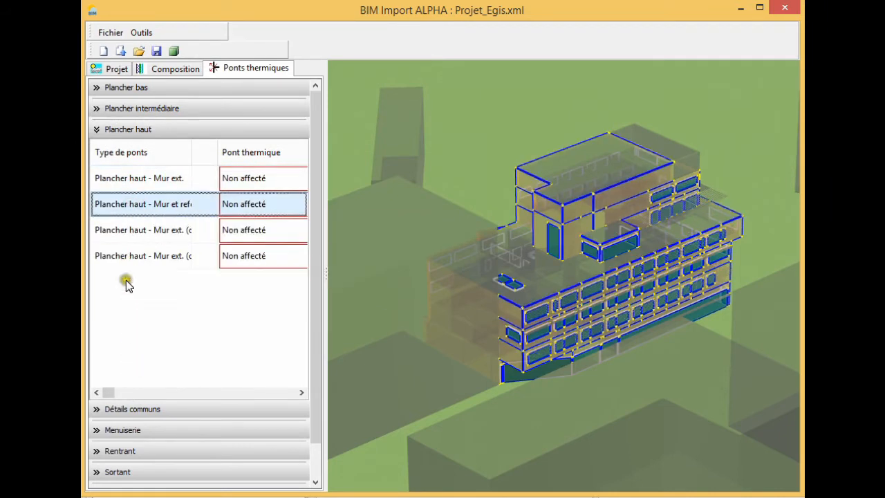
- Highlight both Linteau thermal bridge types of the Menuiserie category in the 3D model
left_click(124, 429)
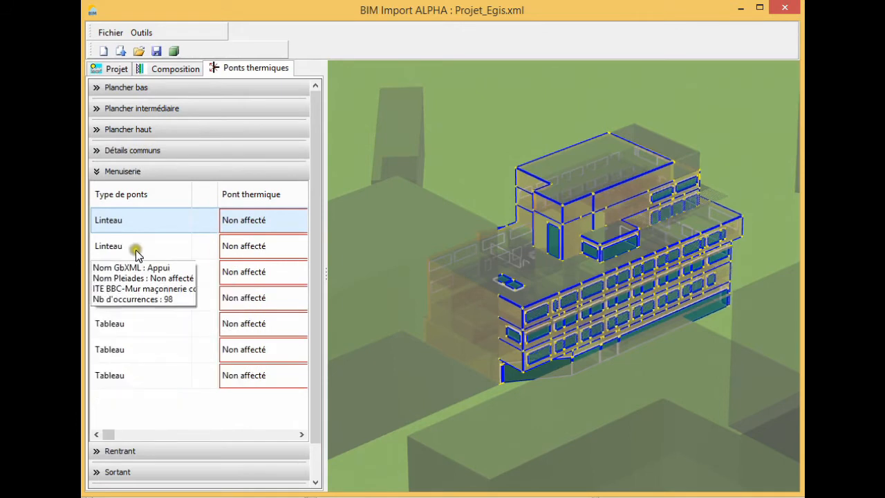
left_click(140, 223)
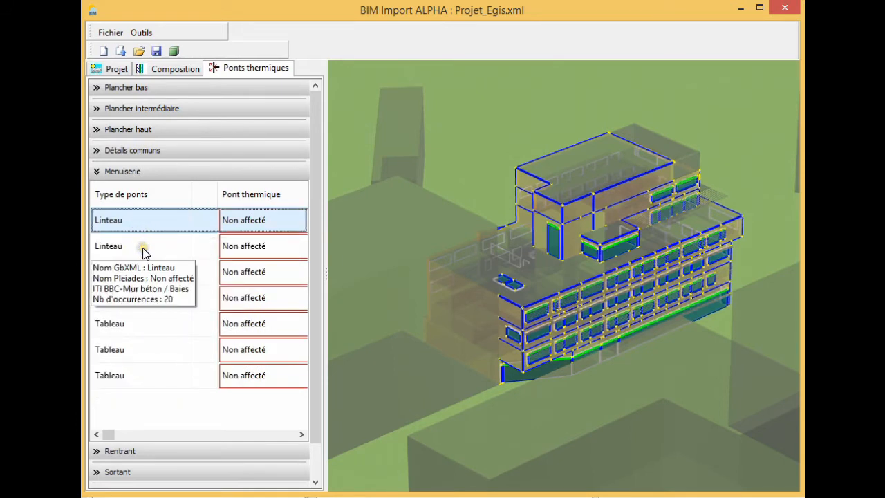
left_click(142, 247)
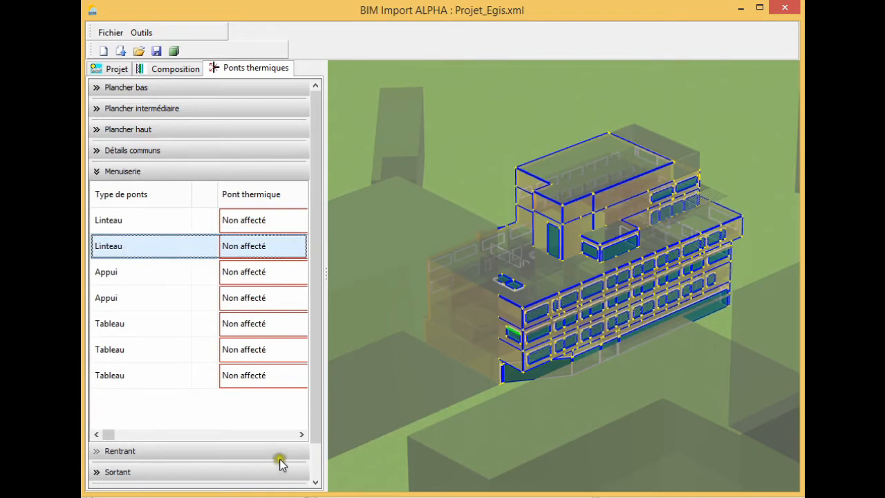
left_click_drag(316, 415, 318, 449)
left_click_drag(317, 469, 320, 390)
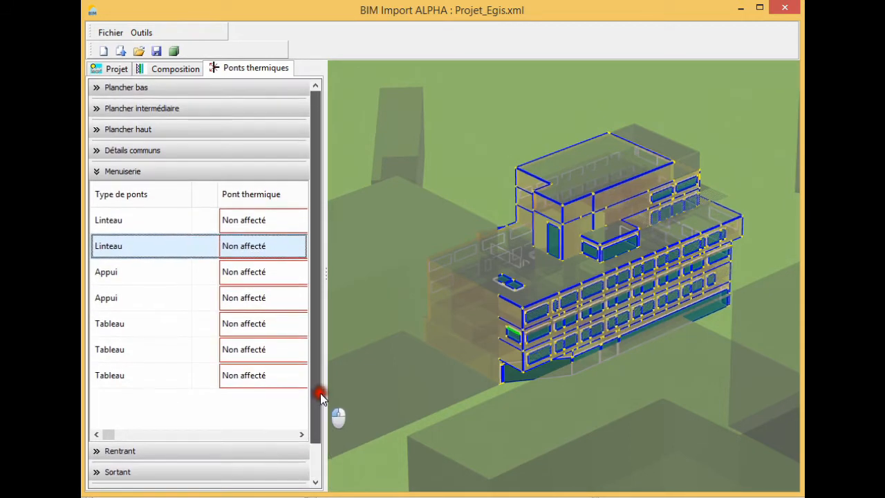
- Assign a.1 - Pl. bas sur TP / mur extérieur from the Catalogue simplifié Th-Bât - RT2012 to the first Plancher bas - Mur ext. bridge
left_click(94, 89)
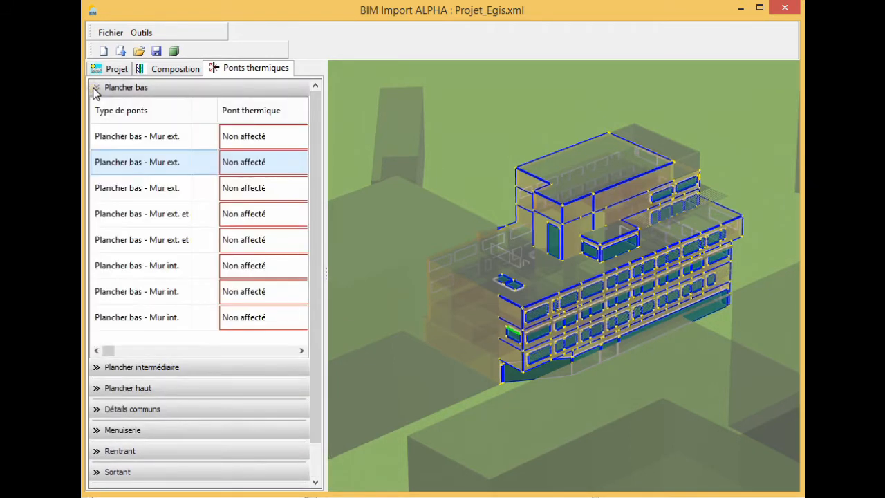
left_click(115, 135)
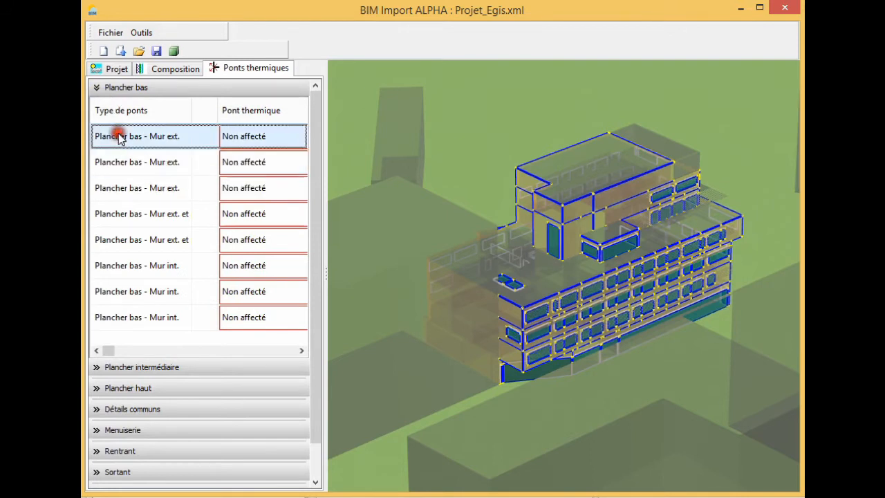
left_click(241, 138)
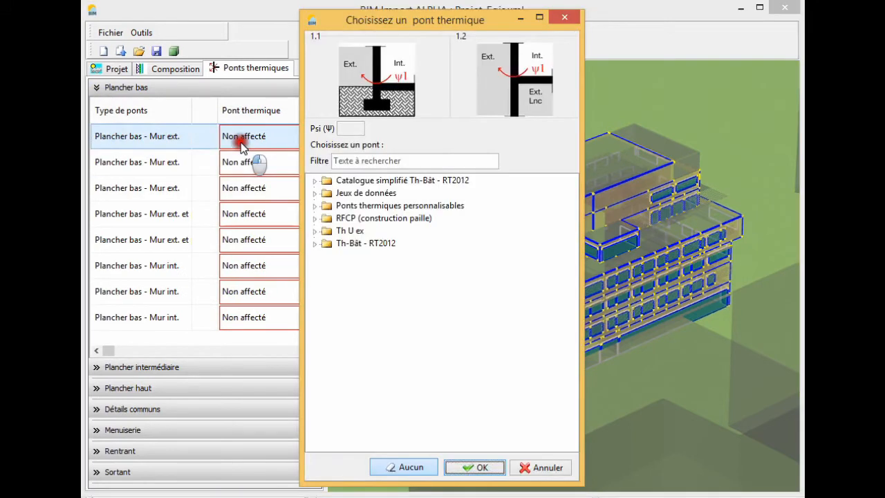
double_click(324, 181)
left_click(328, 193)
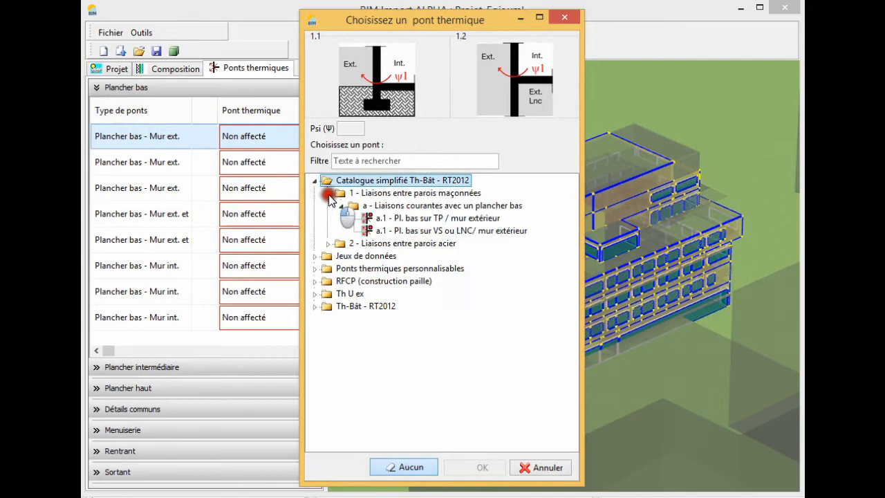
left_click(403, 218)
left_click(464, 467)
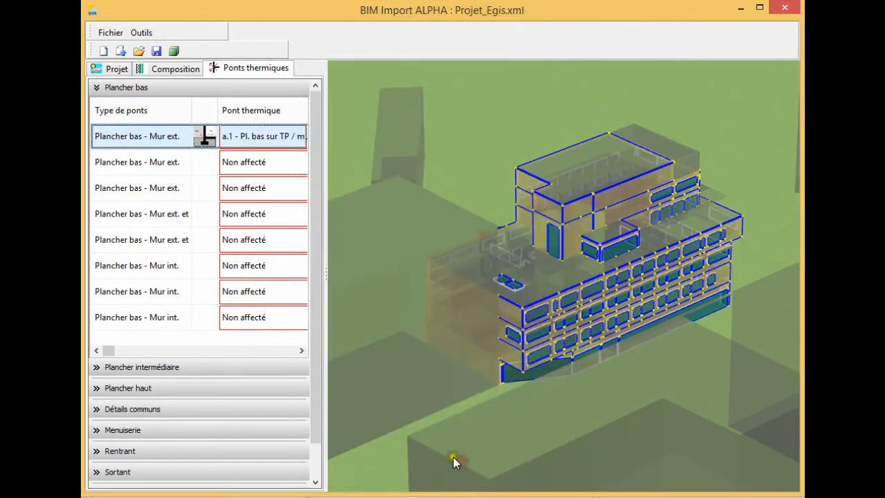
- Assign the same catalogue bridge, a.1 - Pl. bas sur TP / mur extérieur, to the second Plancher bas - Mur ext. type
left_click(243, 167)
left_click(316, 184)
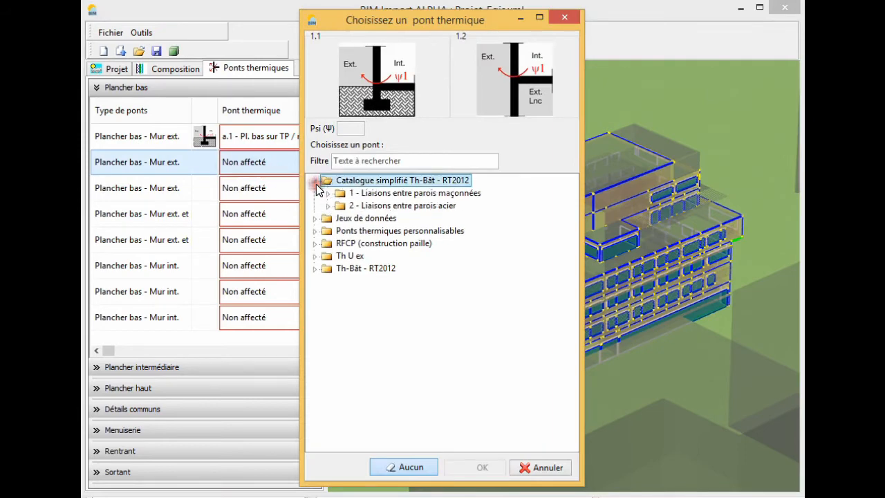
left_click(328, 193)
left_click(388, 218)
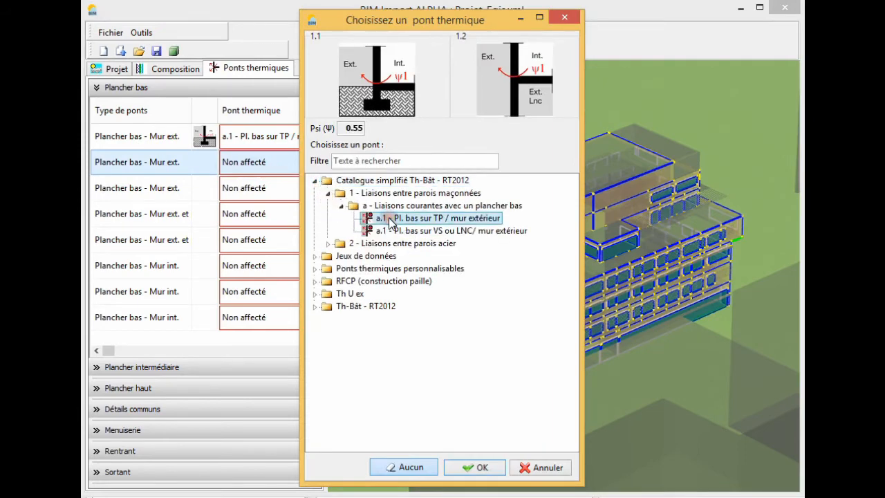
left_click(484, 468)
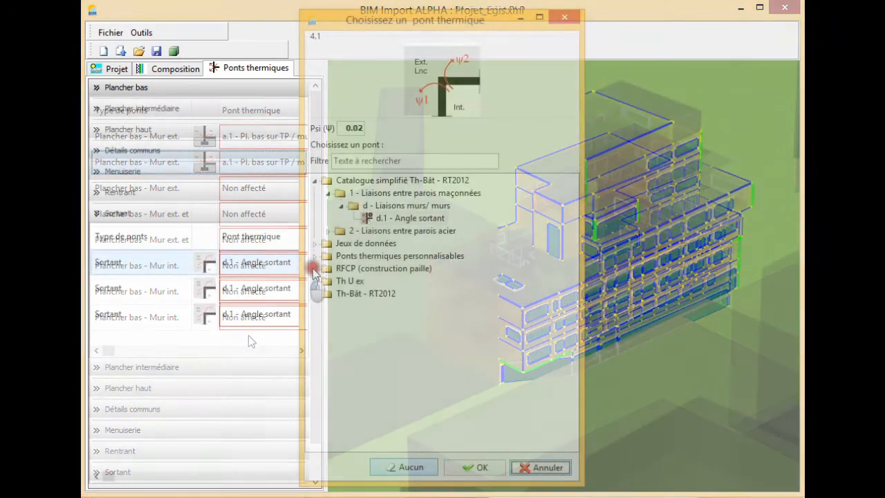
- Assign d.1 - Angle sortant from the catalogue's Liaisons murs/ murs folder to the Sortant thermal bridge
left_click(405, 217)
left_click(484, 468)
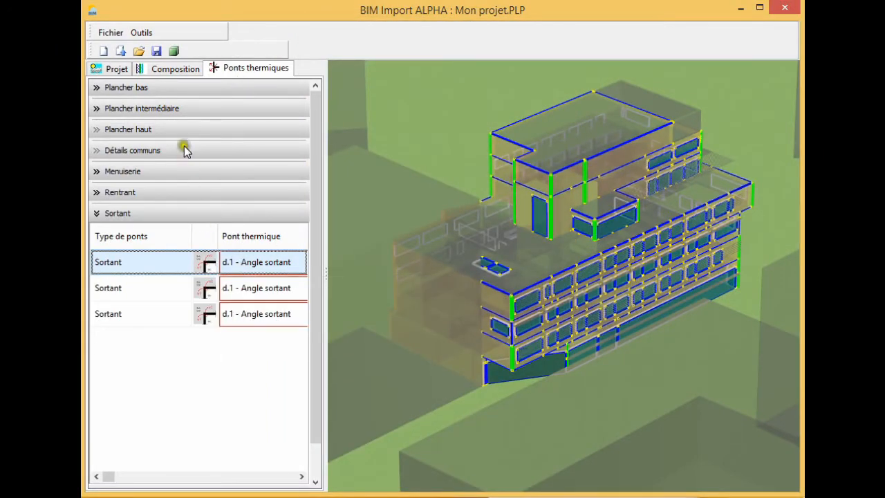
- Save the matched building as a Pleiades project named Mon projet on the Bureau
left_click(110, 33)
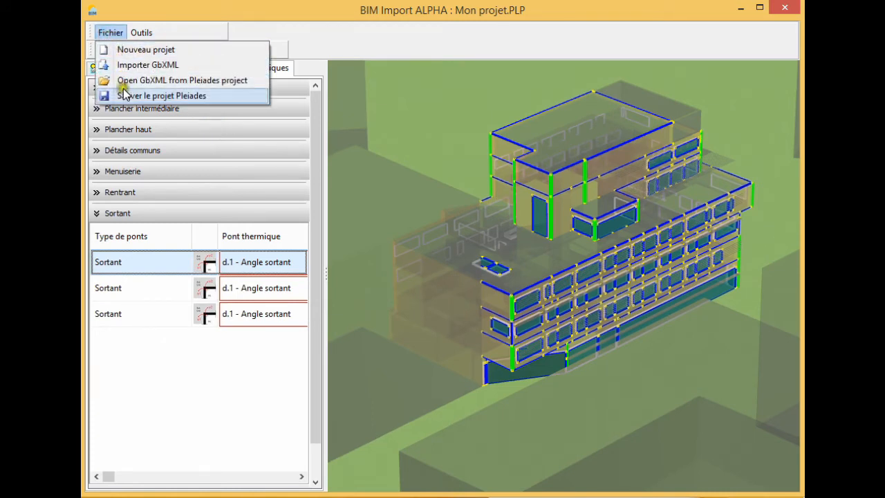
left_click(231, 98)
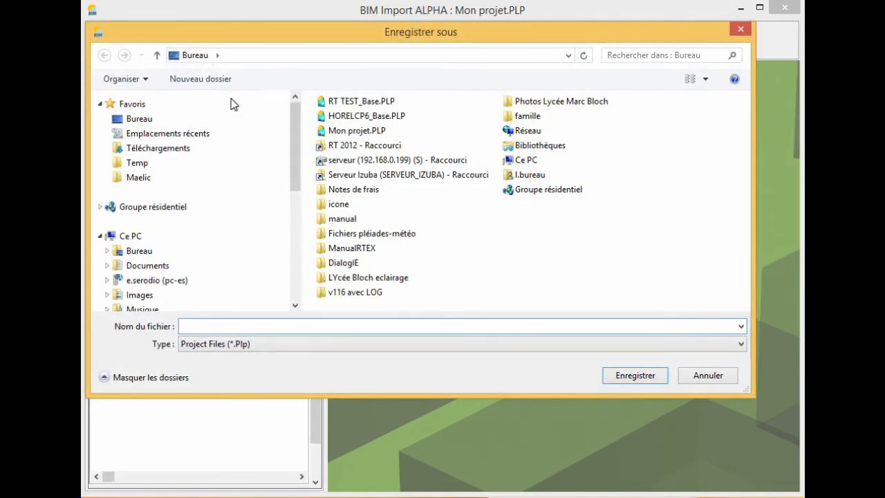
left_click(222, 325)
type("Mon pr")
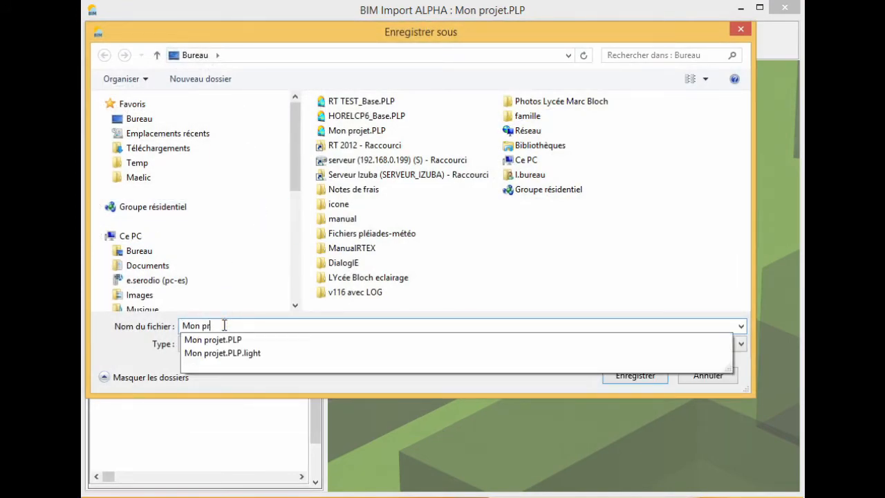
type("ojet")
key("Return")
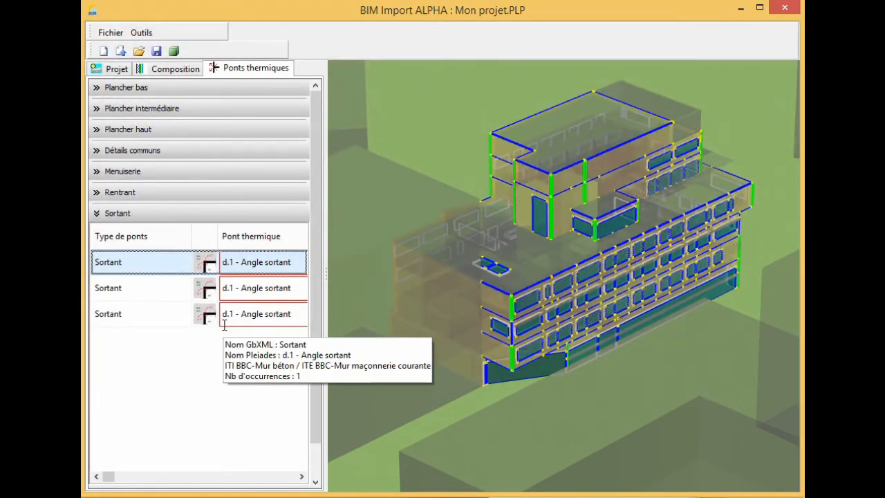
left_click(108, 34)
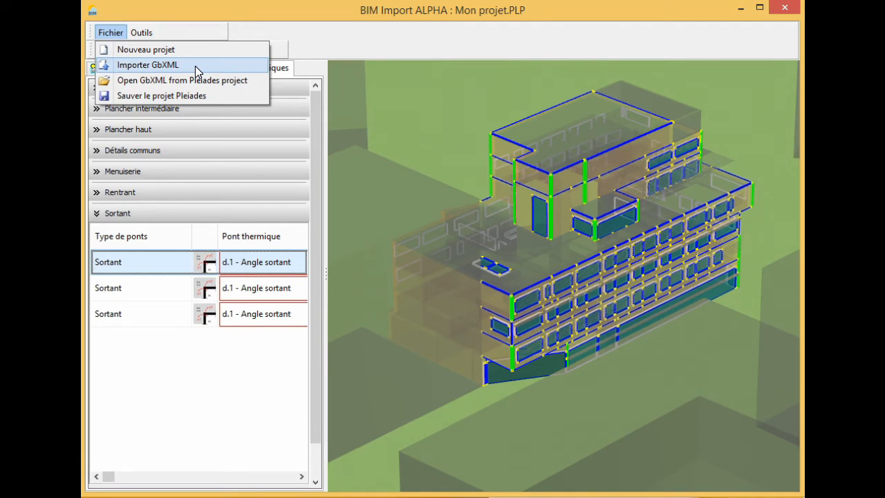
left_click(118, 33)
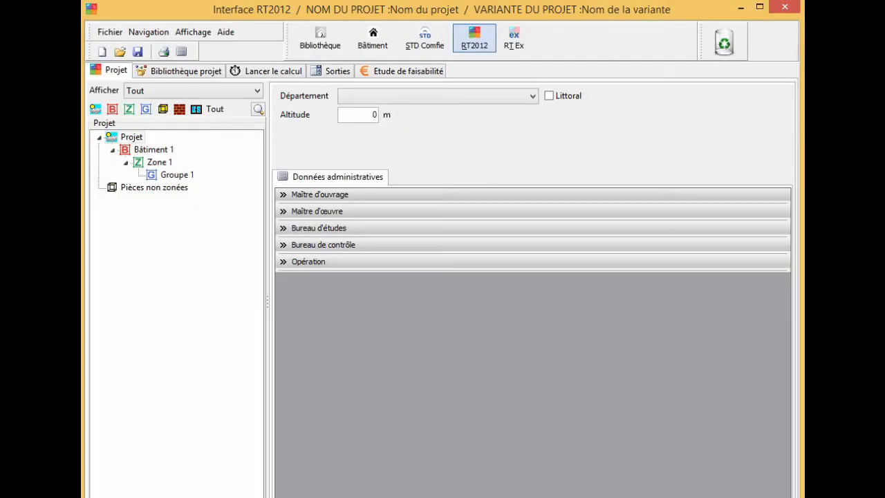
- Switch to Pleiades and open the Mon projet.PLP project from the Bureau
left_click(120, 52)
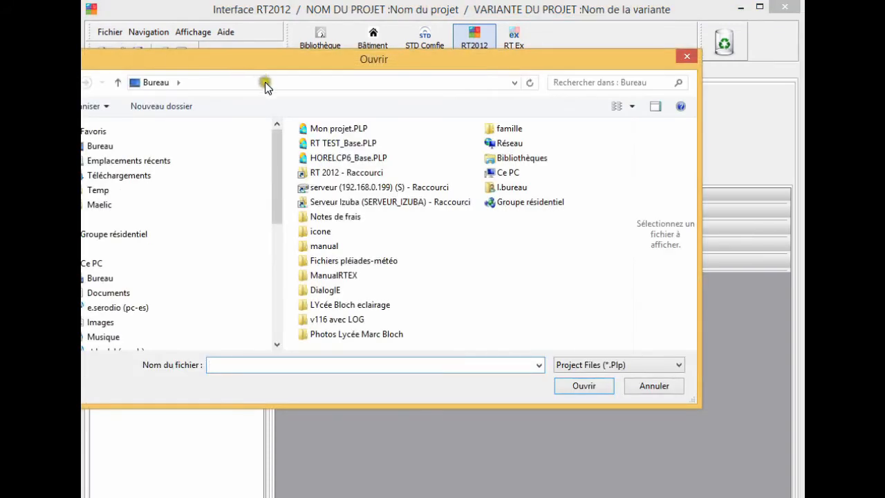
left_click(315, 132)
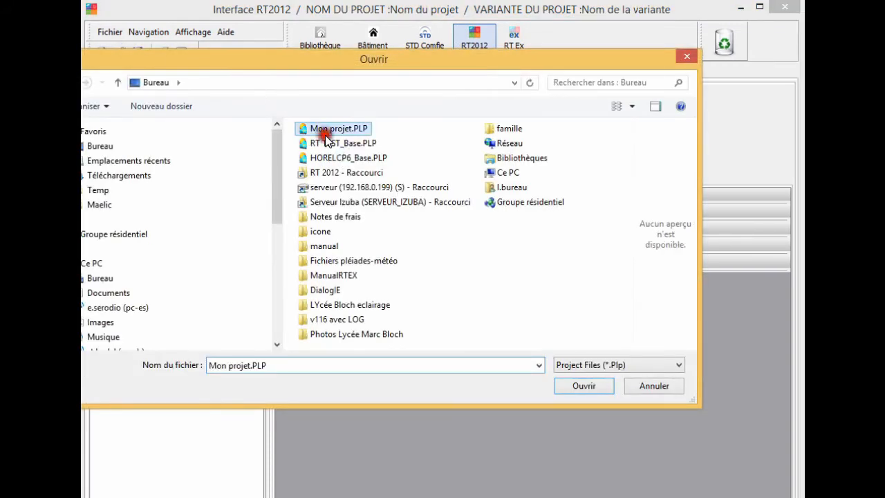
left_click(580, 387)
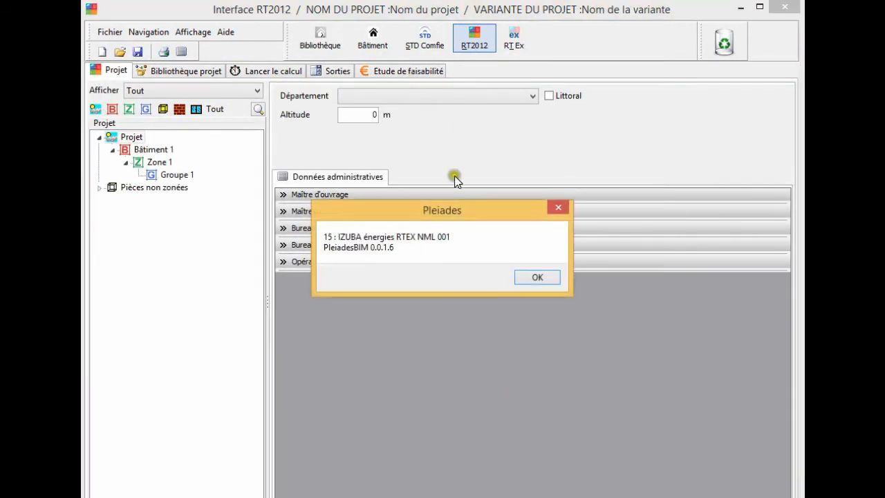
left_click(537, 277)
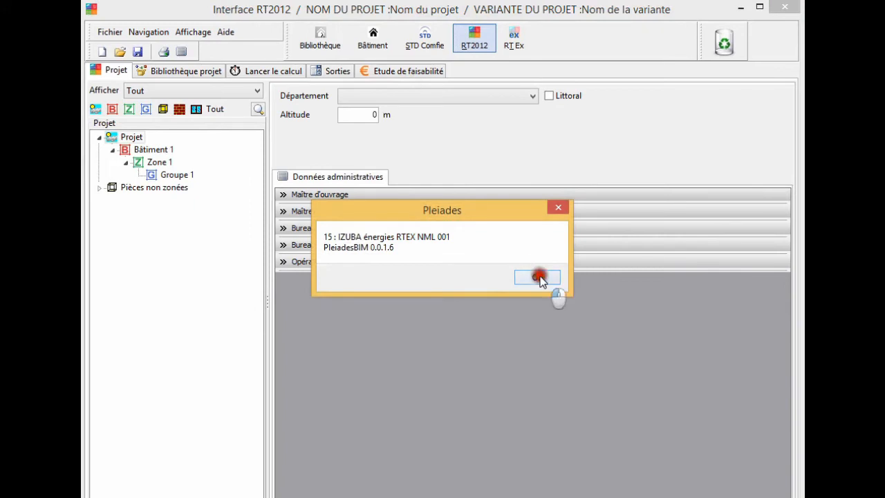
- Review the imported building's room and wall lists in the Bâtiment interface
left_click(378, 43)
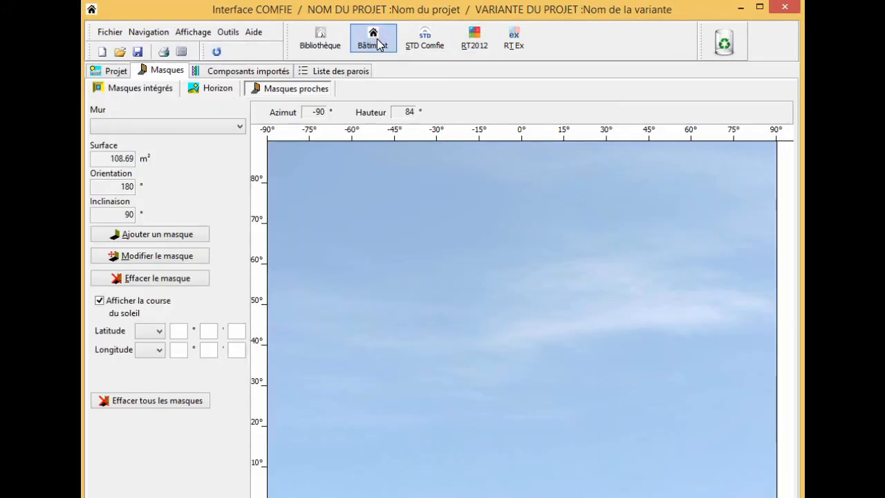
left_click(116, 72)
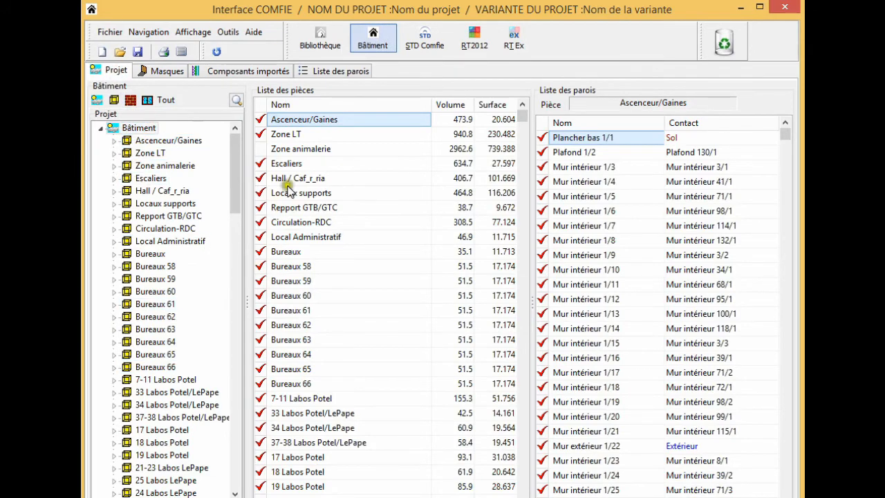
left_click_drag(240, 165, 263, 174)
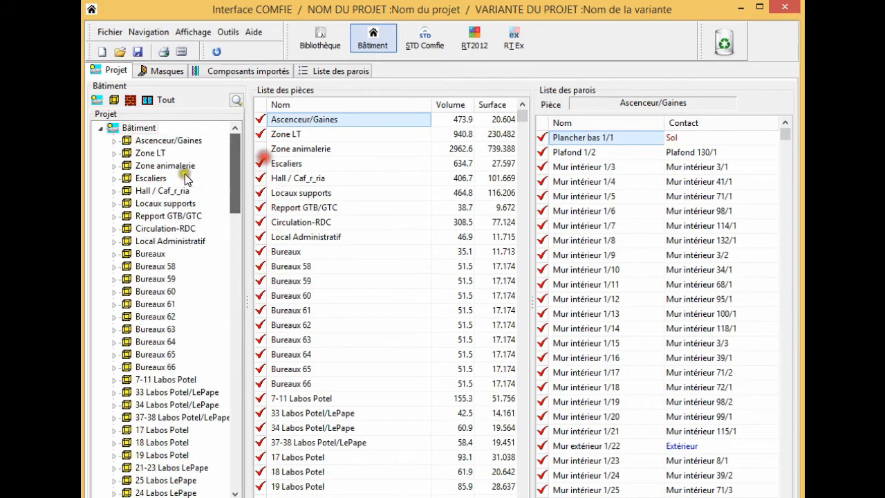
- Inspect the window of Mur extérieur 10/7 in Bureaux and the wall's composition and thermal bridges
left_click(114, 254)
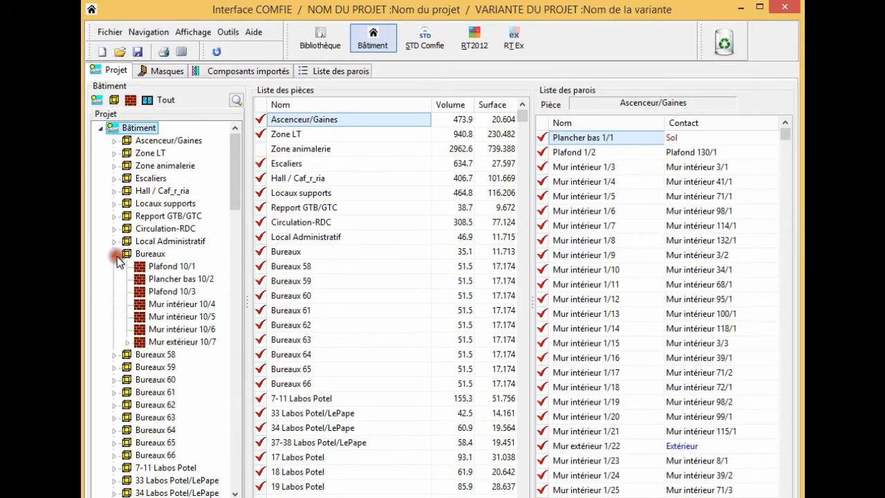
left_click(127, 341)
left_click(169, 354)
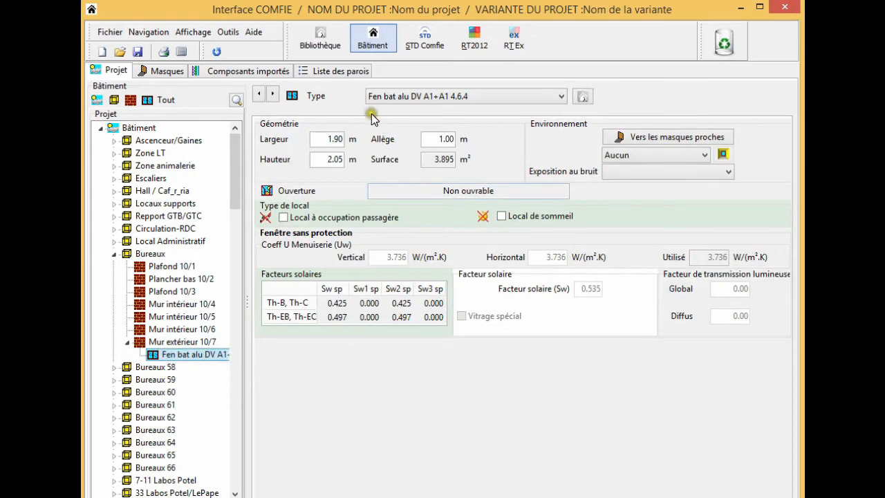
left_click(195, 341)
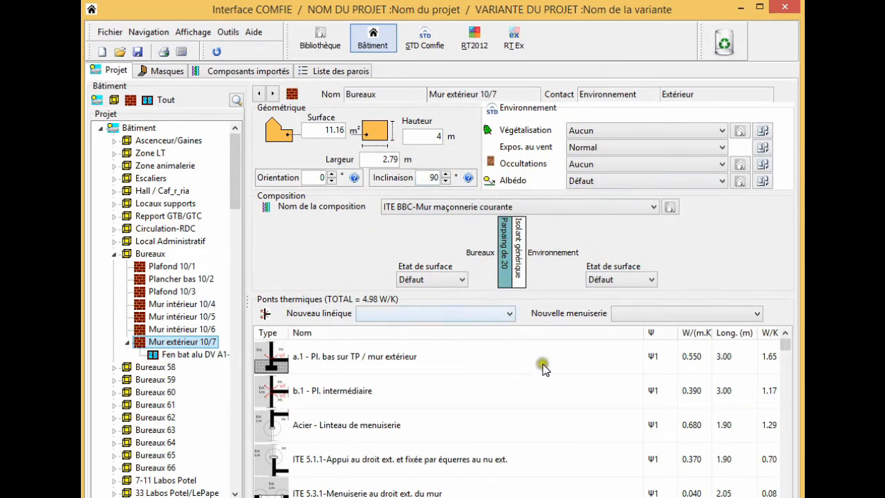
mouse_move(788, 349)
left_mouse_down()
mouse_move(788, 478)
mouse_move(784, 339)
left_mouse_up()
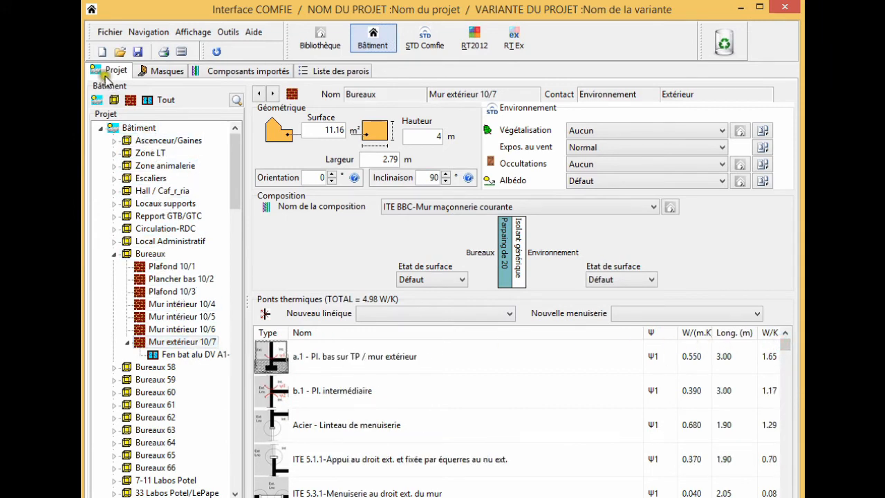
- Examine the near shading masks of the imported walls from Mur extérieur 1/22 through Mur extérieur 2/13
left_click(142, 75)
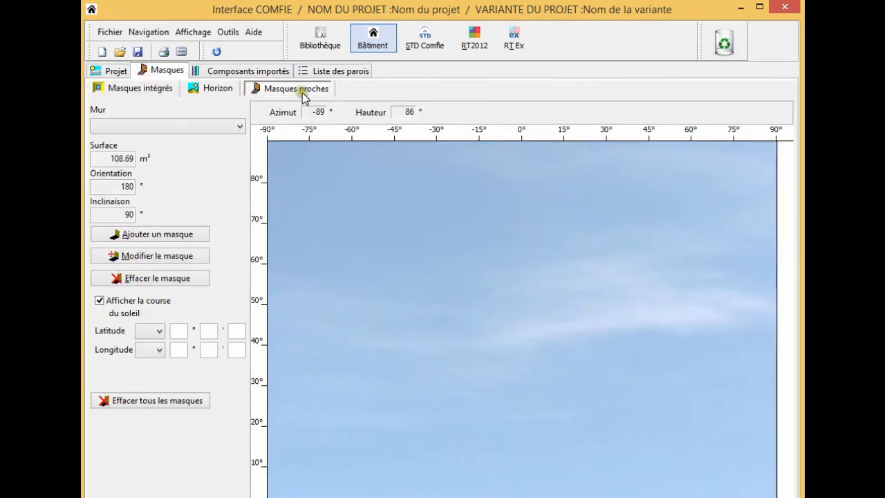
left_click(224, 126)
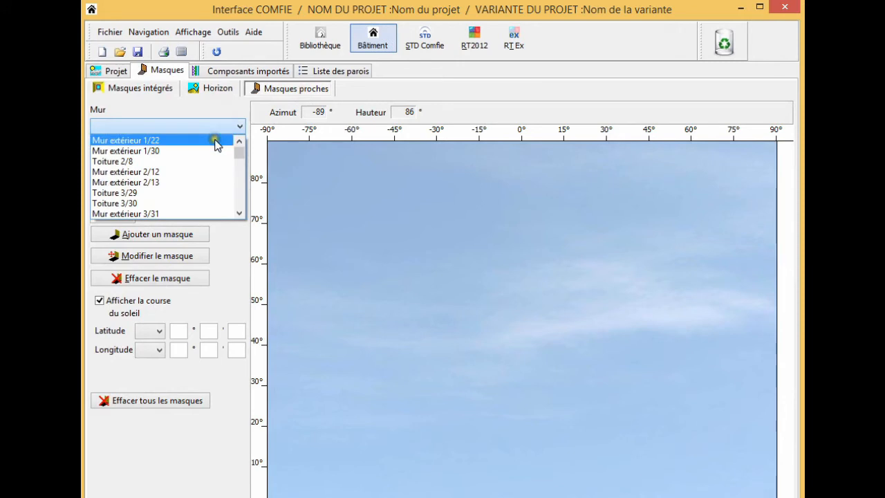
left_click(216, 141)
key("Down")
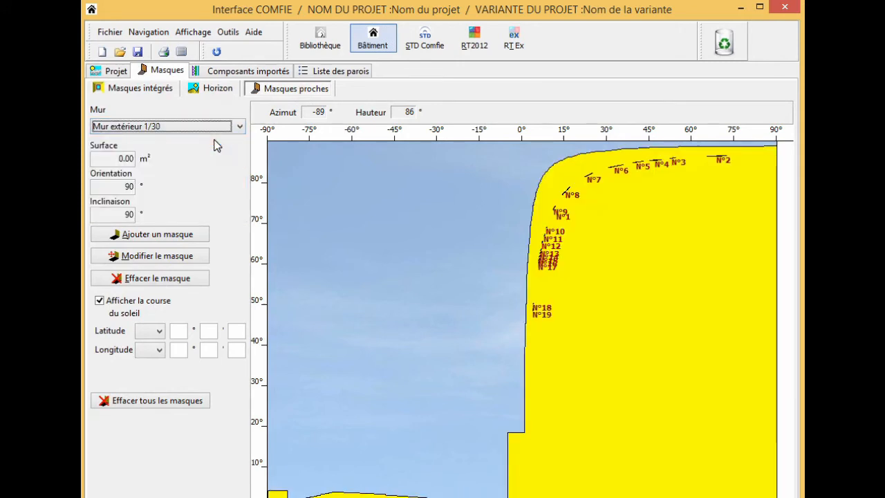
key("Down")
key("Down")
key("Down")
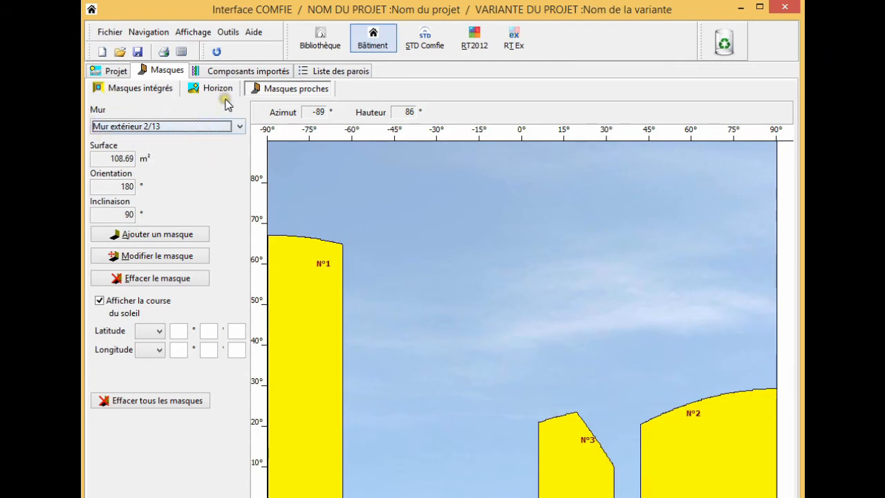
- Assign the BBC-Plancher bas composition to the Terre-plein par Défaut contact in the RT2012 project library
left_click(474, 47)
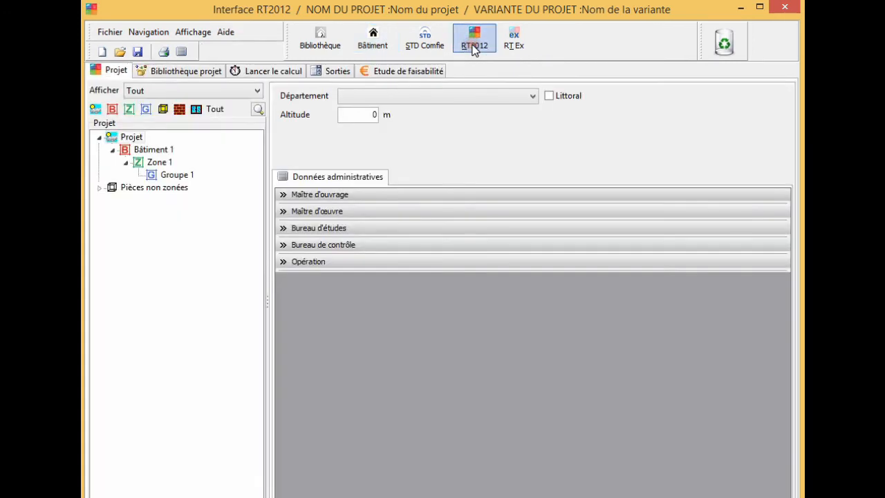
left_click(217, 77)
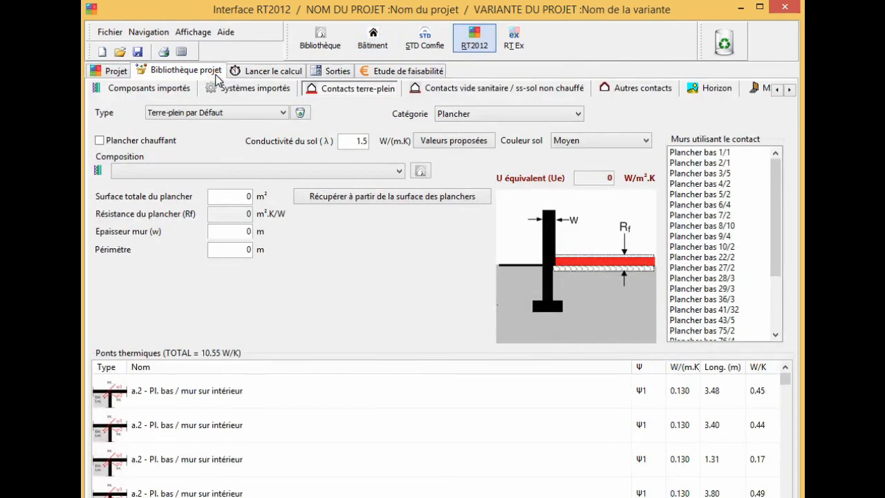
left_click(269, 171)
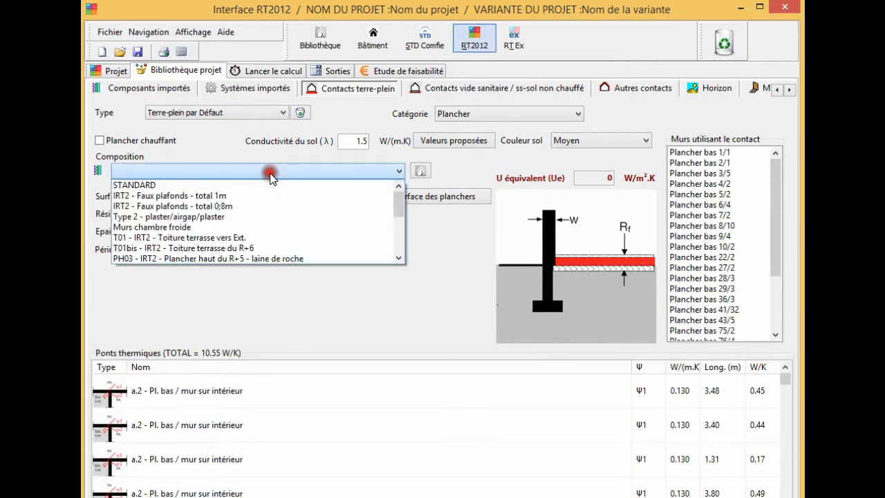
left_click_drag(398, 210, 393, 244)
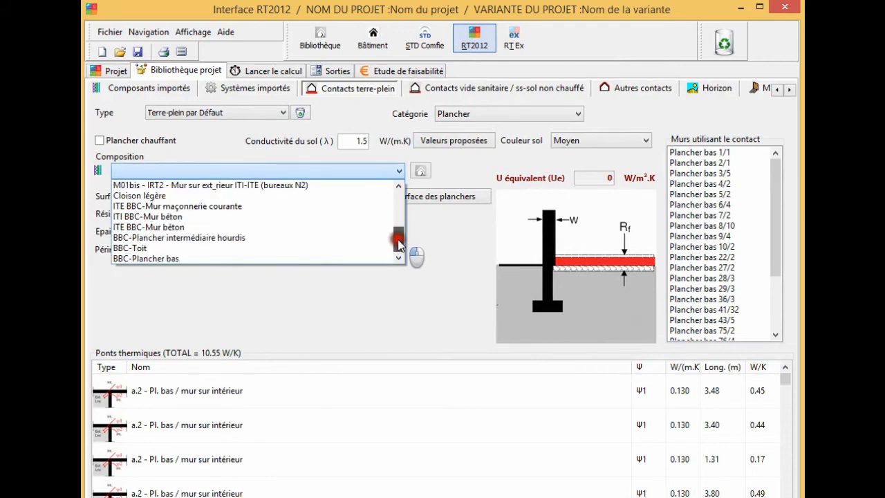
left_click(336, 258)
- Set the Terre-plein par Défaut contact's total floor area to 1000 m², wall thickness to 0.3 m and perimeter to 3000 m
left_click(398, 274)
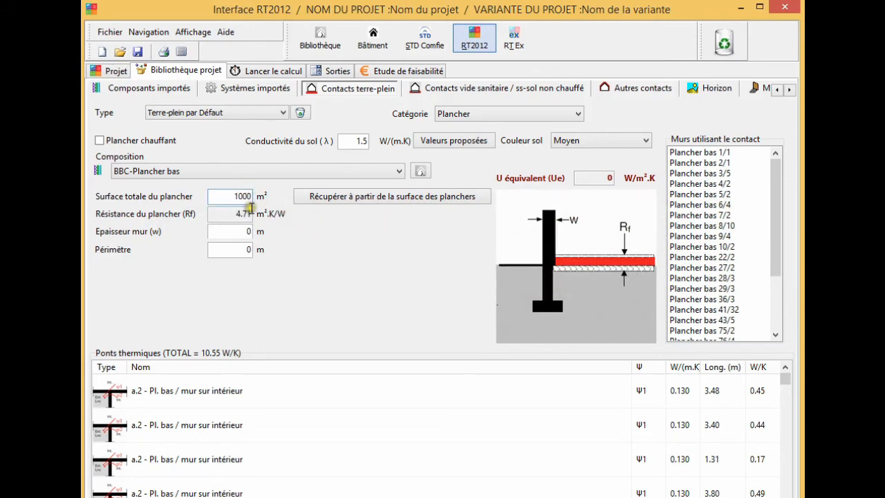
double_click(255, 233)
double_click(265, 252)
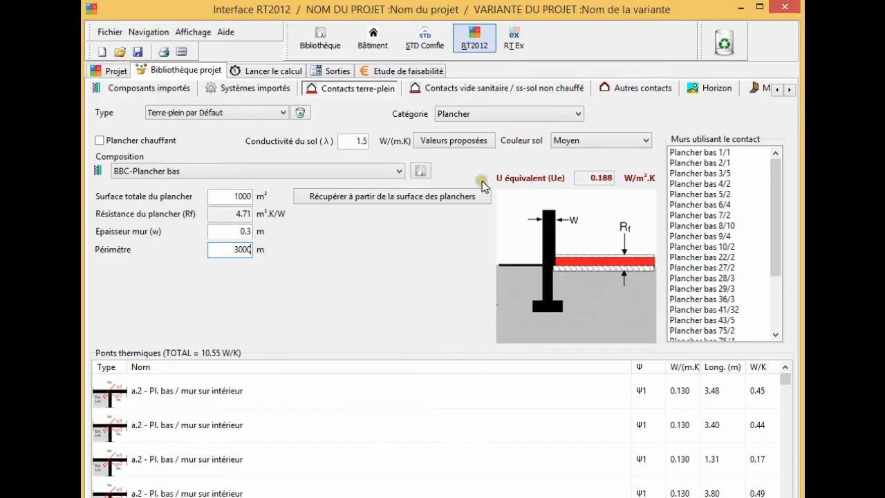
- Move all the unzoned rooms, from Ascenceur/Gaines onward, into Groupe 1 of Zone 1
left_click(116, 71)
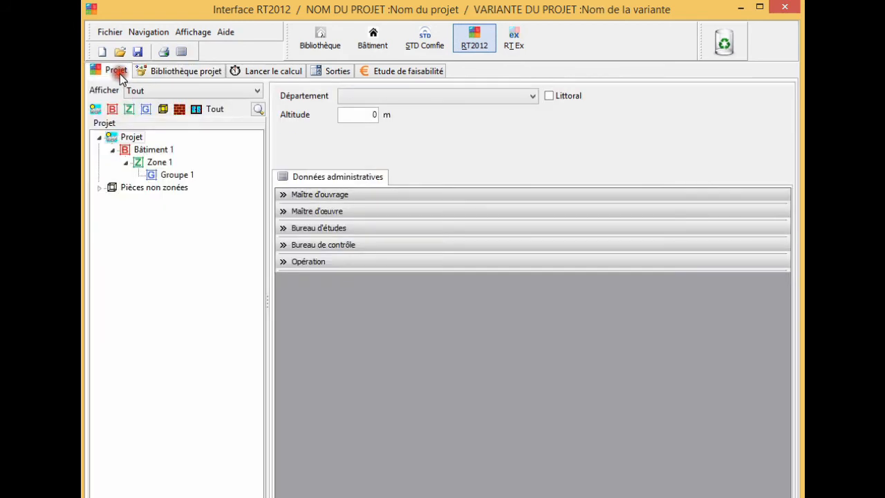
left_click(99, 187)
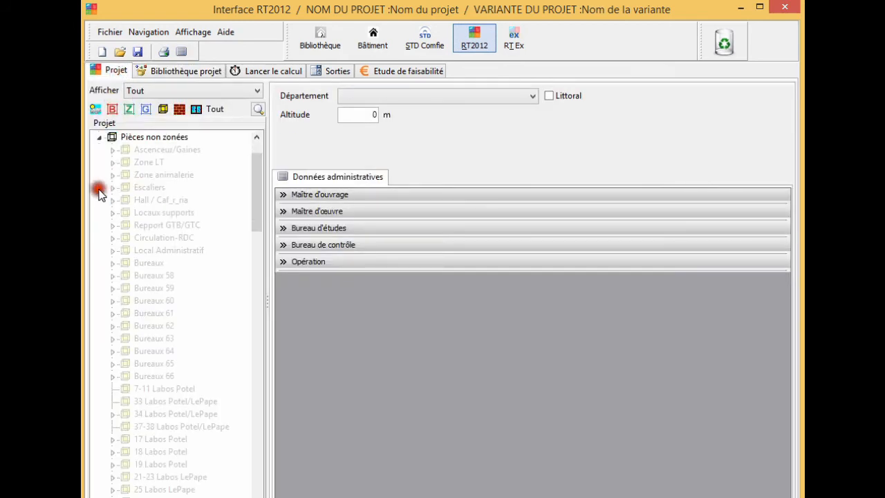
left_click(142, 150)
left_click_drag(246, 162, 187, 177)
left_click(245, 494, "shift")
- Set Groupe 1's occupied airflow to 5000 m³/h and its air permeability index to the proposed 0.6 m³/(h.m²)
left_click(172, 137)
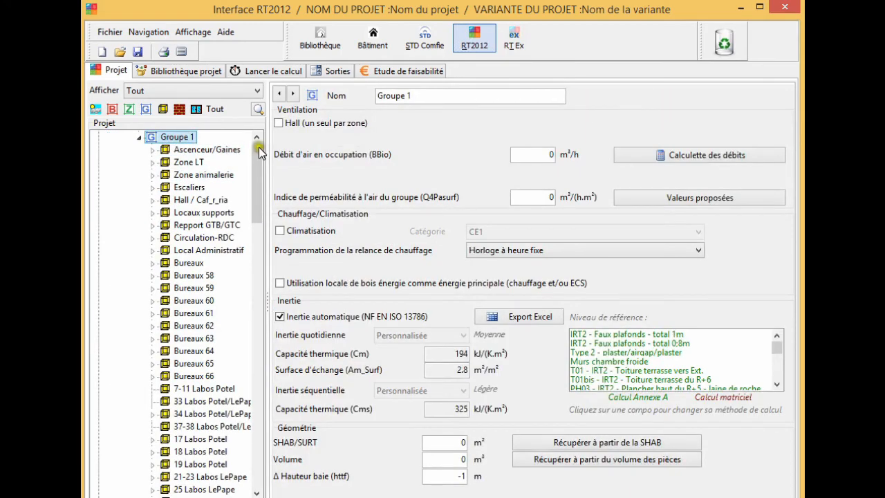
left_click(528, 155)
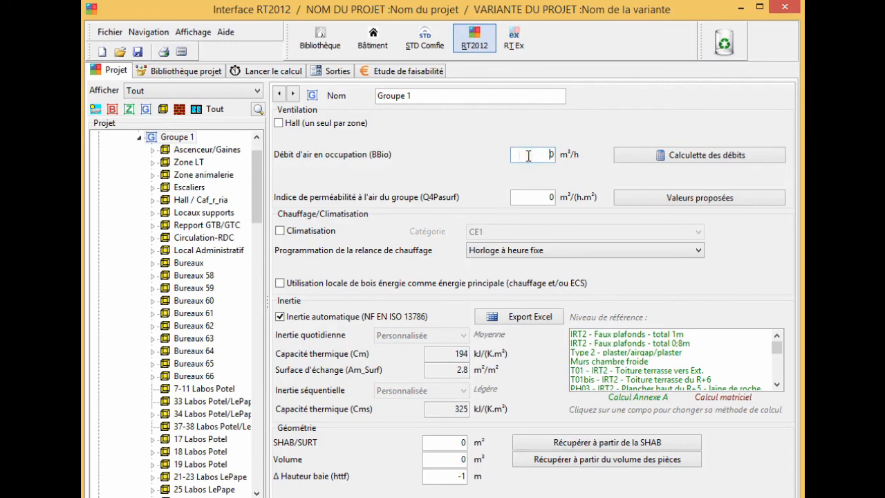
left_click(675, 197)
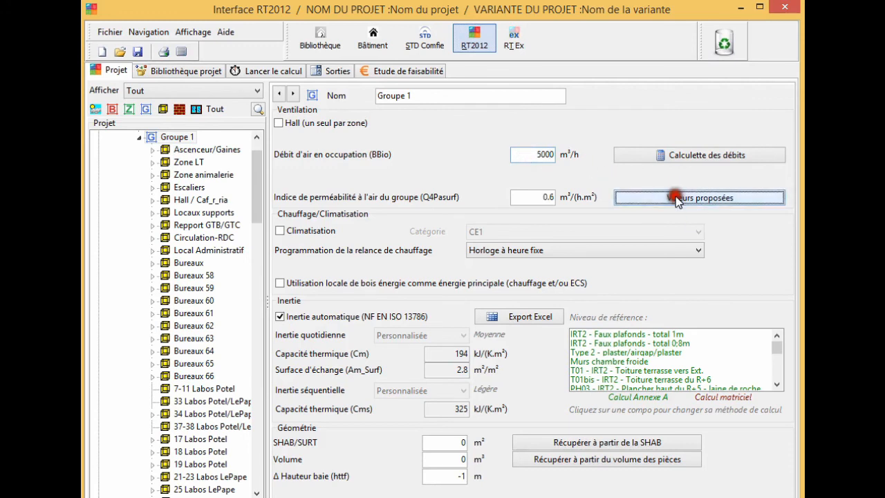
- Retrieve Groupe 1's SHAB/SURT from the SHAB and its volume from the rooms, and set Δ Hauteur baie to 10 m
left_click(607, 443)
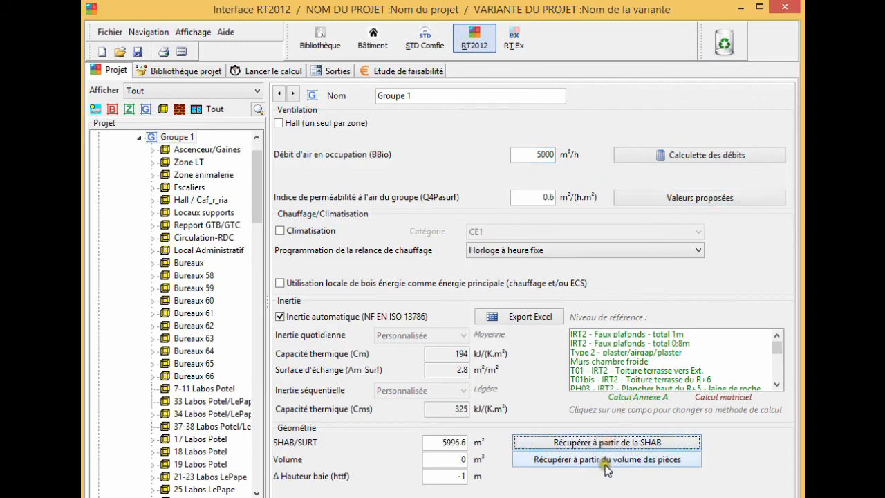
left_click(608, 459)
left_click(450, 477)
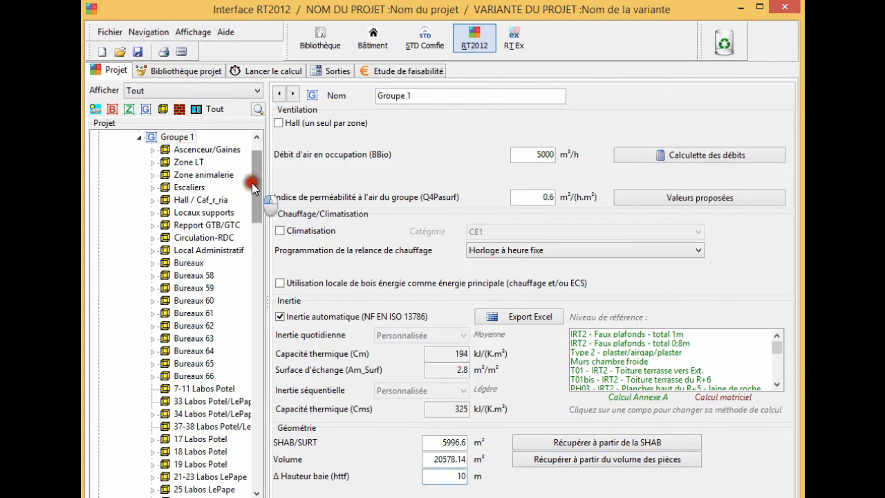
- Set Zone 1's usage to 16 Bureaux and the height between its lowest and highest points to 10 m
left_click_drag(256, 187, 254, 164)
left_click(173, 176)
left_click(159, 163)
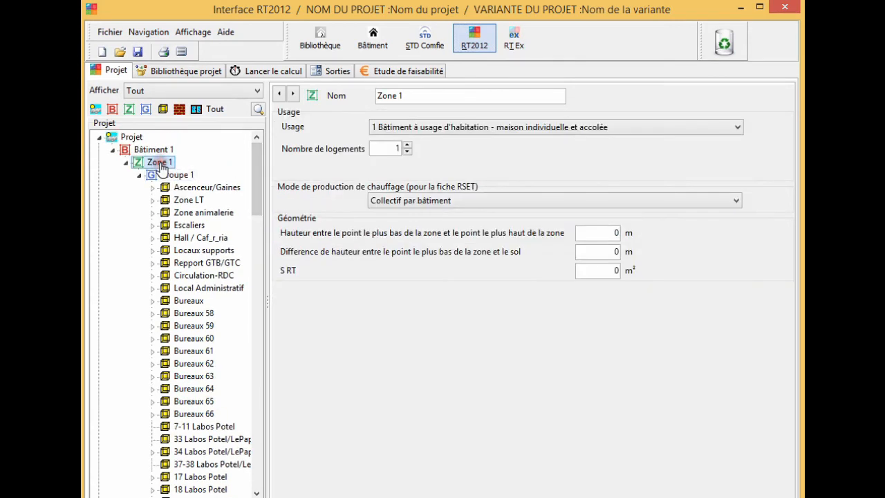
left_click(403, 132)
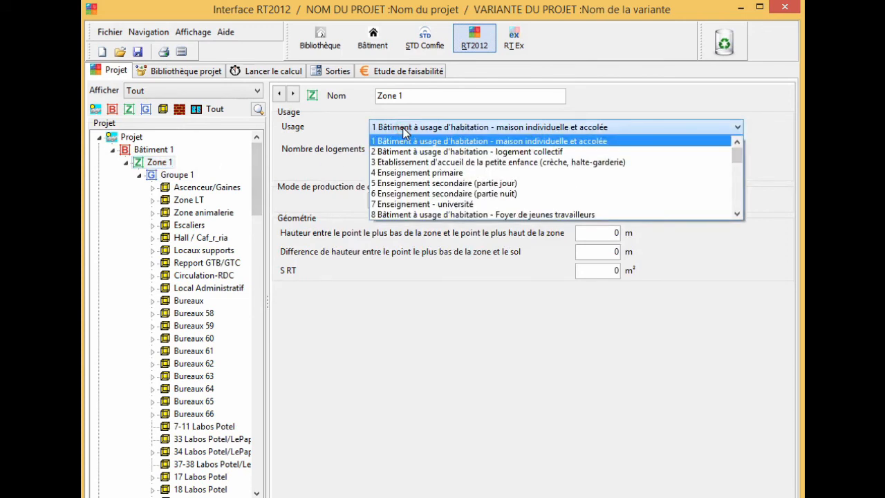
type("16 Bureaux")
key("Return")
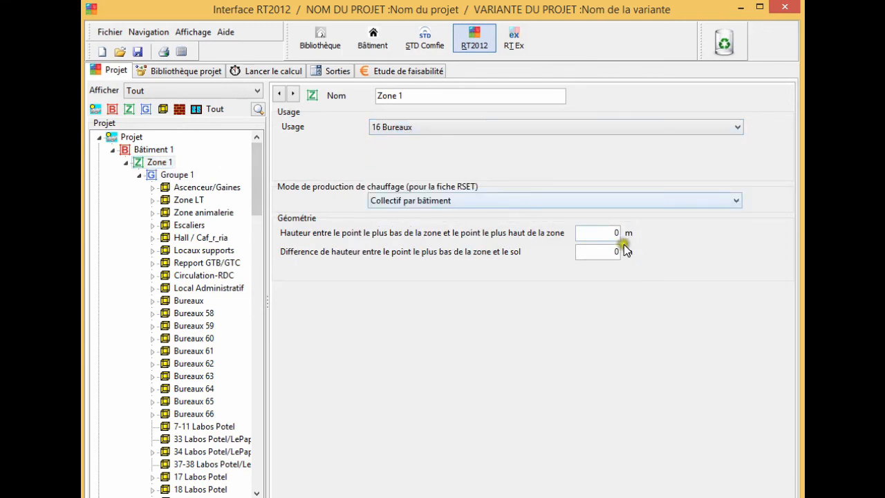
left_click(608, 236)
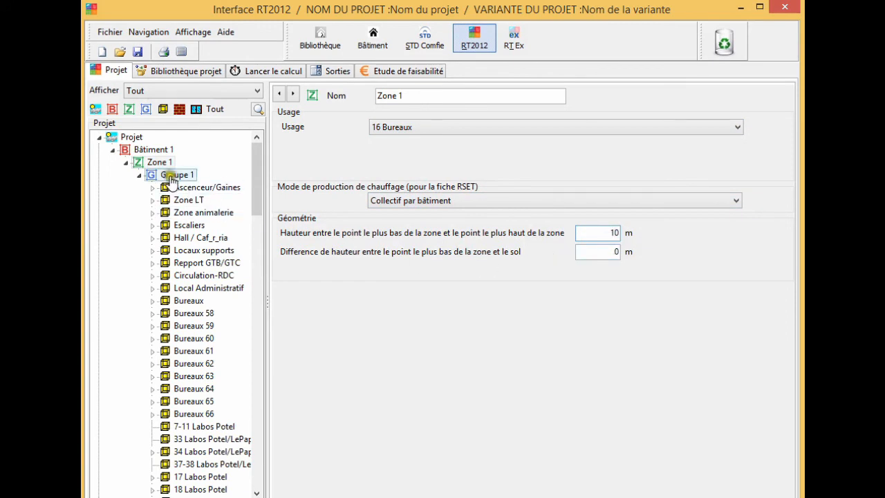
- Set the project's département to Allier (H1 c)
left_click(129, 137)
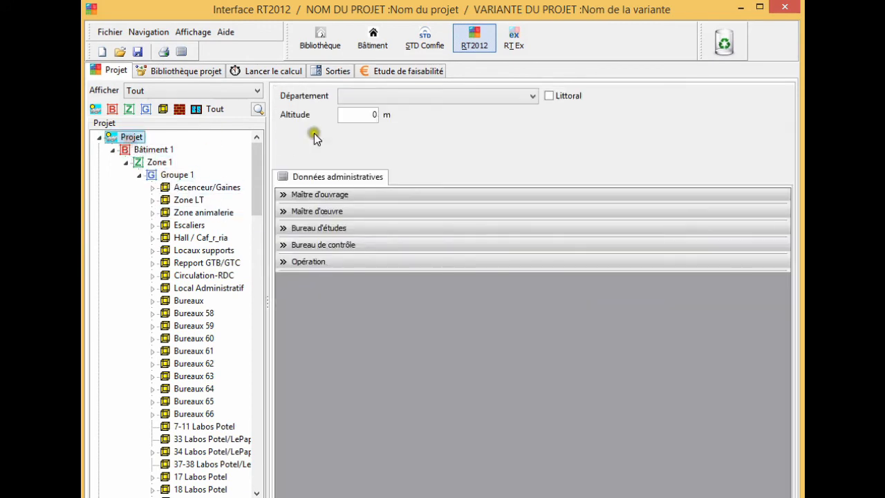
left_click(376, 97)
left_click(375, 133)
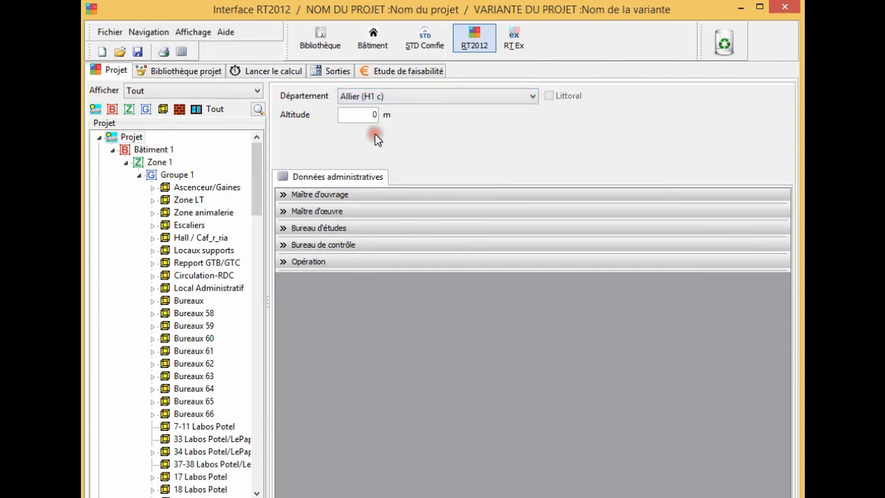
- Choose the Th-B (Bbio) calculation mode and launch the RT2012 calculation from the project
left_click(267, 74)
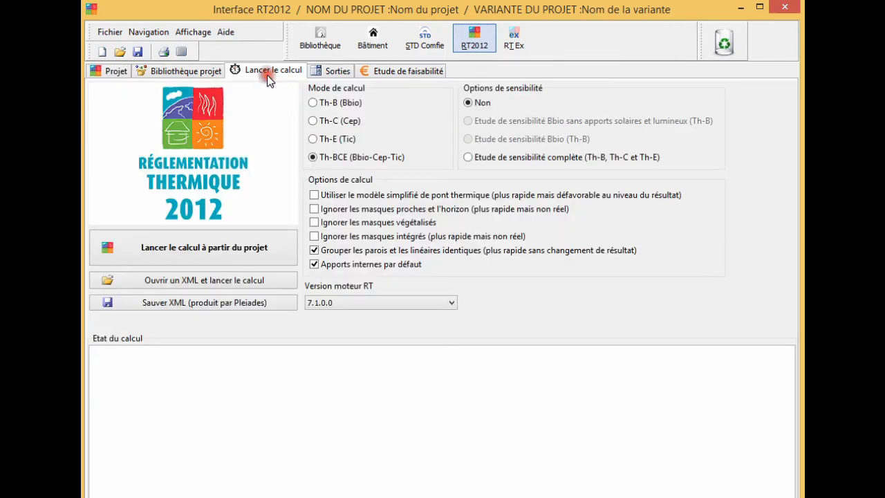
left_click(312, 99)
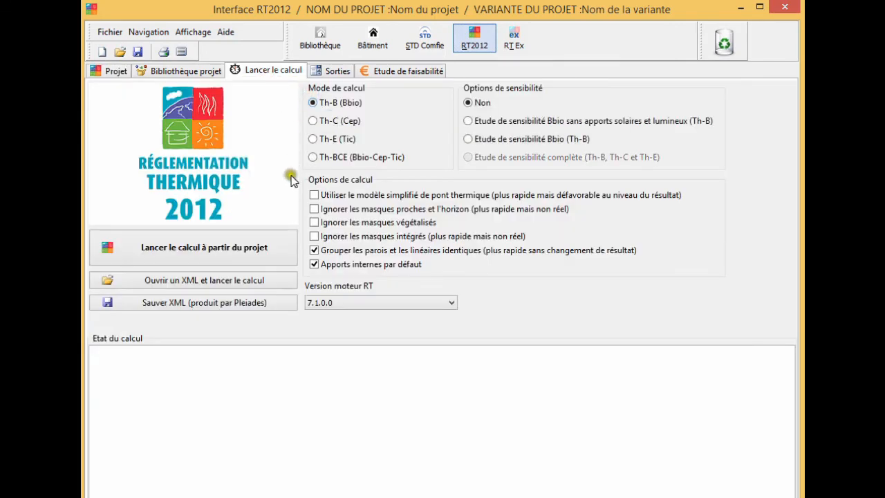
left_click(274, 250)
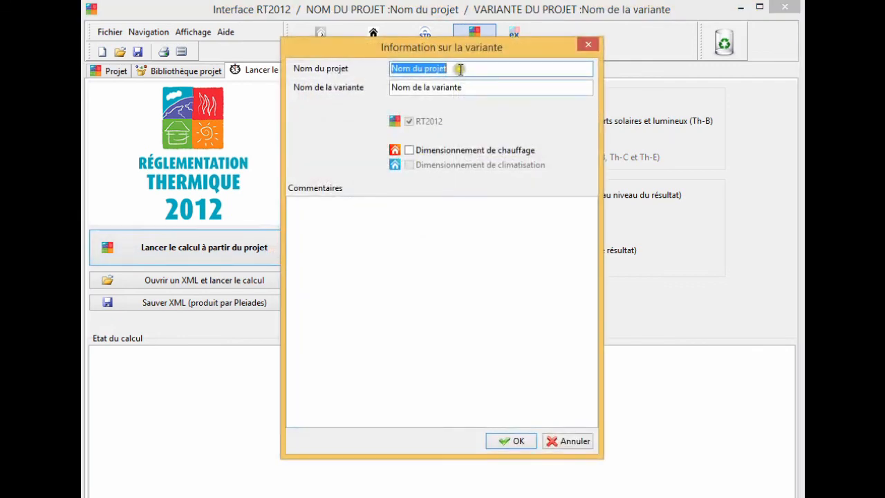
- Name the project Mon projet and replace the placeholder variant name in the variant information
type("Mon")
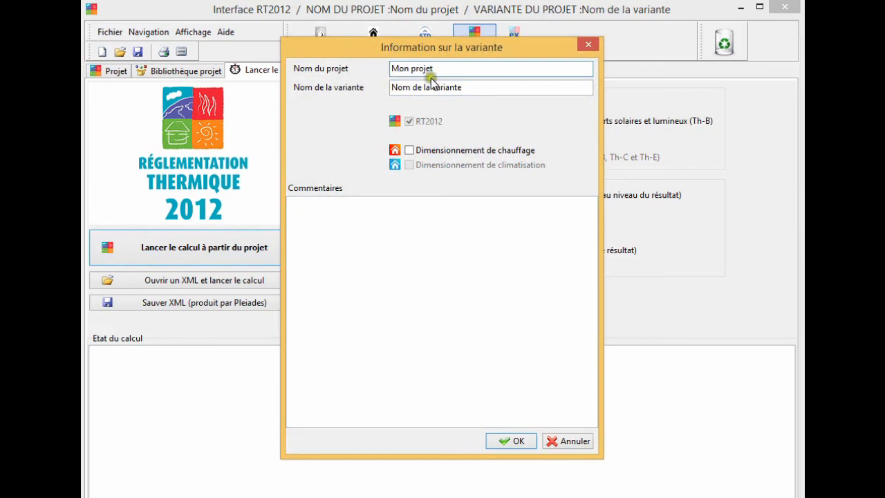
left_click_drag(461, 87, 351, 91)
type("M")
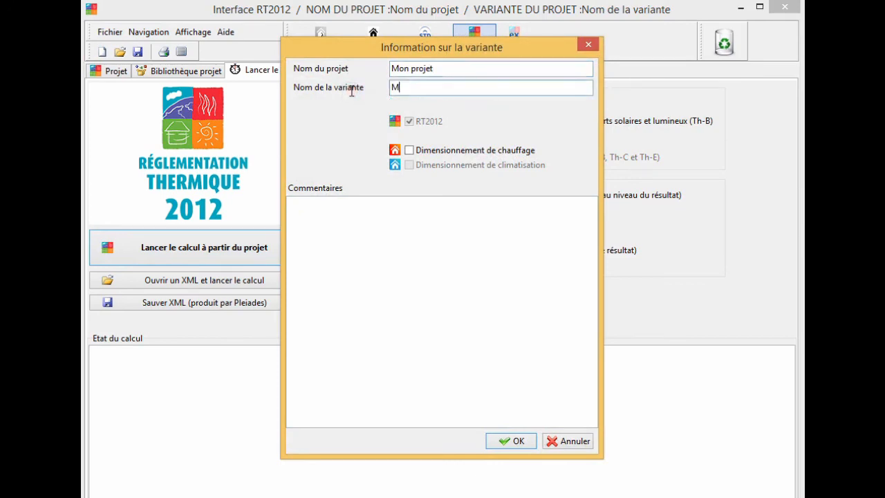